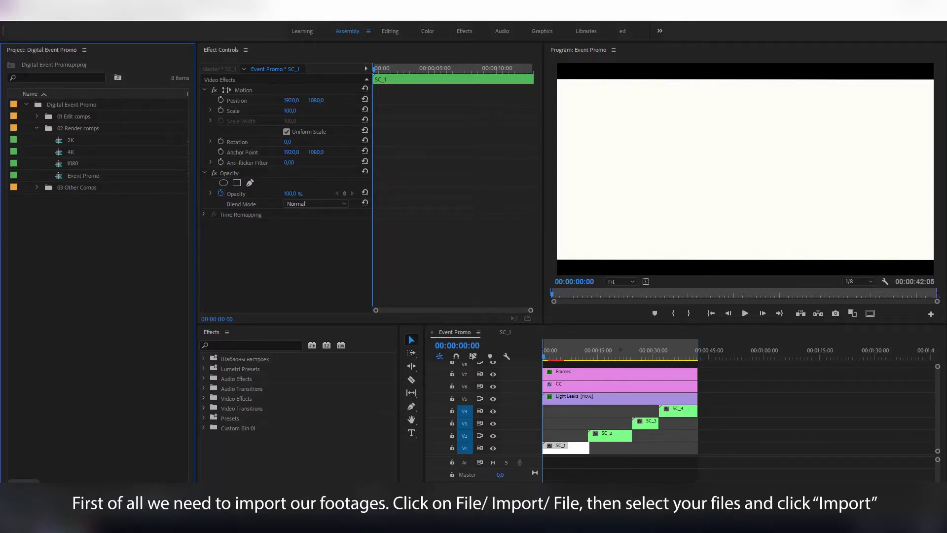
# - Import all five footage files, the city clips and the envato_white logo, from the Footage Videohive folder
pyautogui.click(6, 19)
pyautogui.click(55, 283)
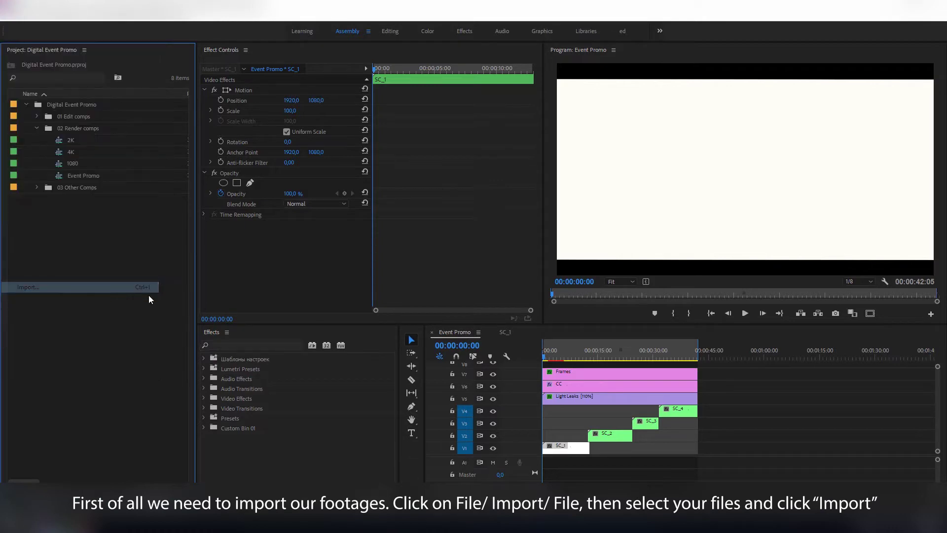
pyautogui.moveTo(400, 129); pyautogui.dragTo(91, 97)
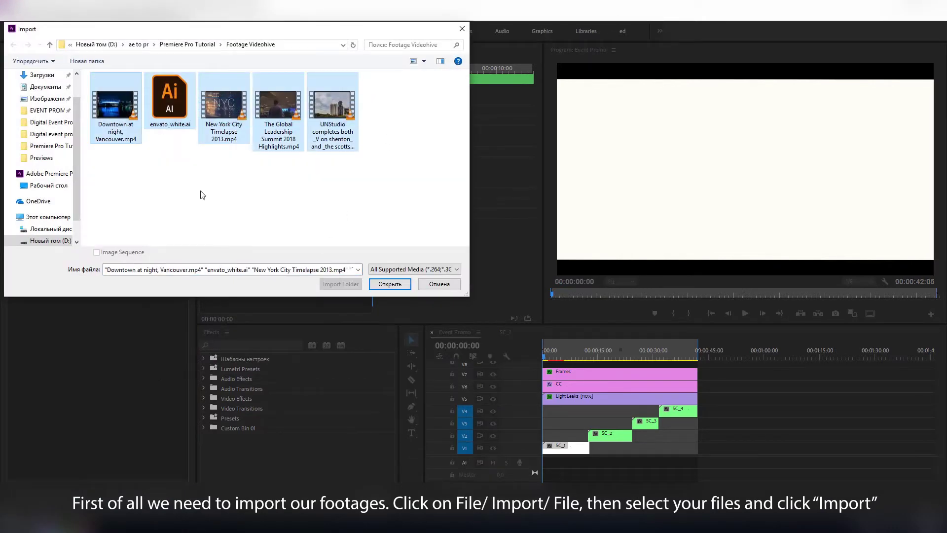
pyautogui.click(391, 287)
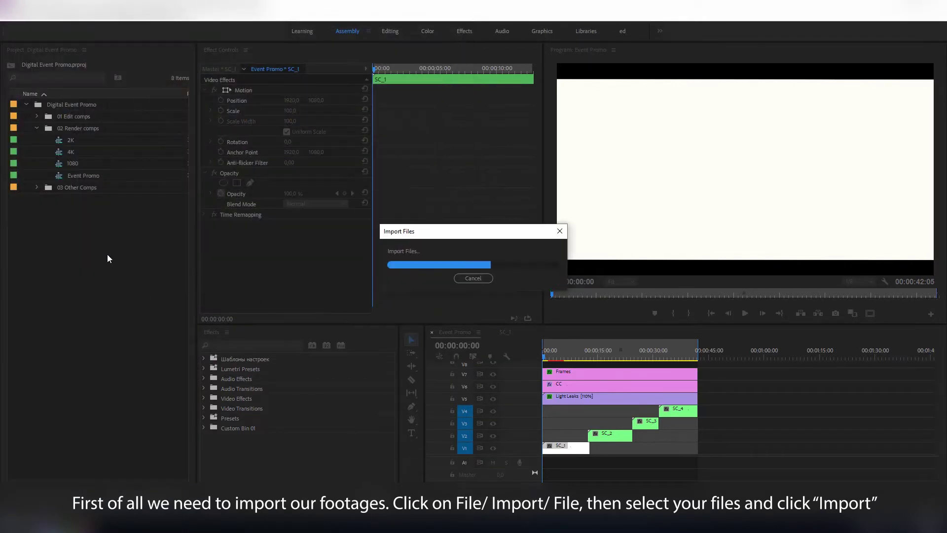
# - Create a bin named CONTENT, move the five imported files into it, and collapse it
pyautogui.rightClick(60, 260)
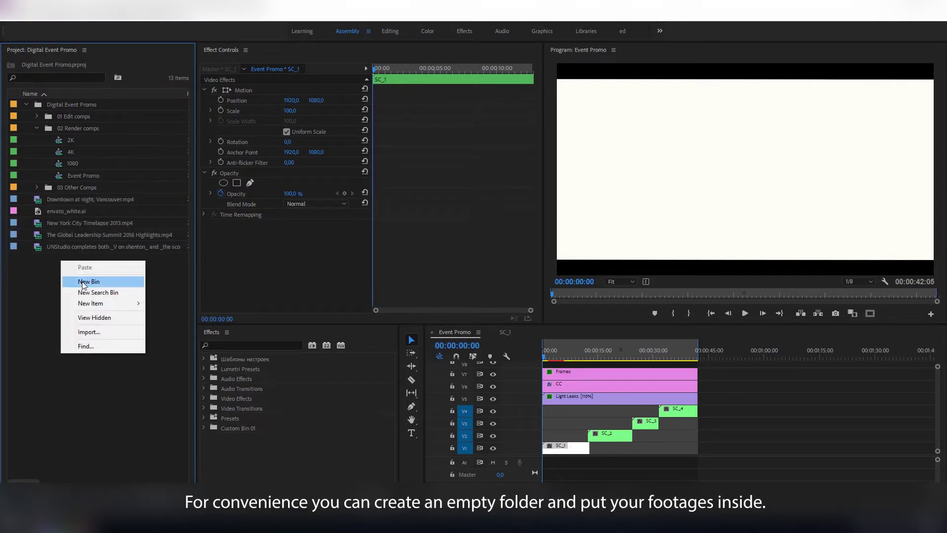
pyautogui.click(73, 277)
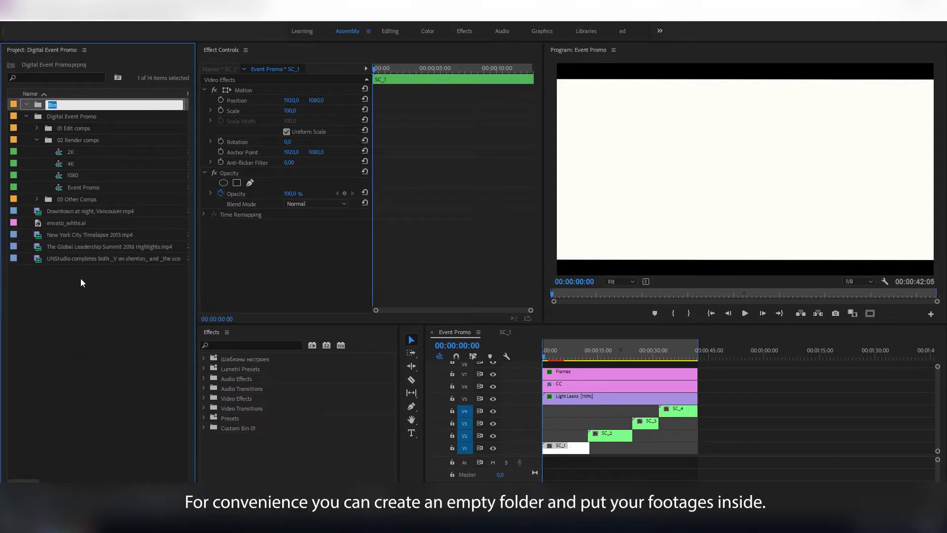
pyautogui.write('c')
pyautogui.click(79, 278)
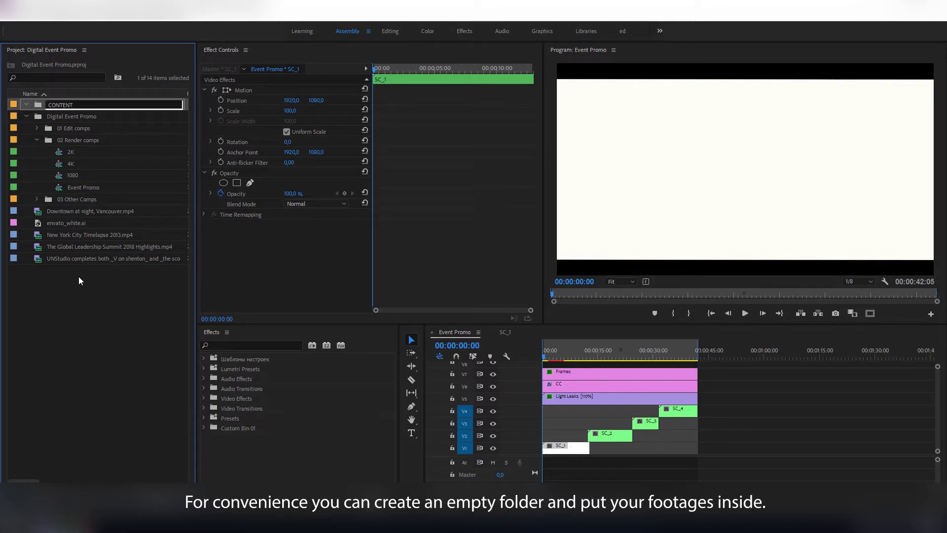
pyautogui.moveTo(93, 293); pyautogui.dragTo(79, 222)
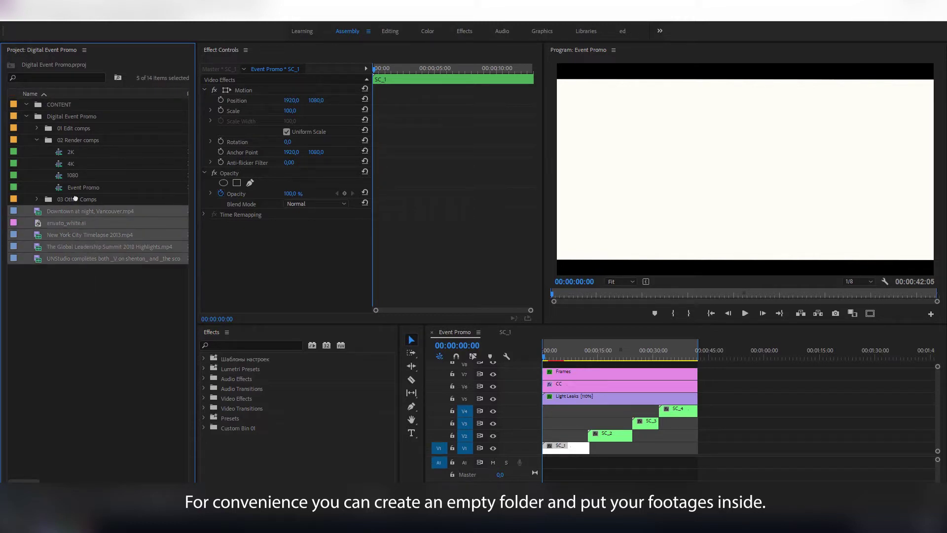
pyautogui.moveTo(59, 106); pyautogui.dragTo(60, 105)
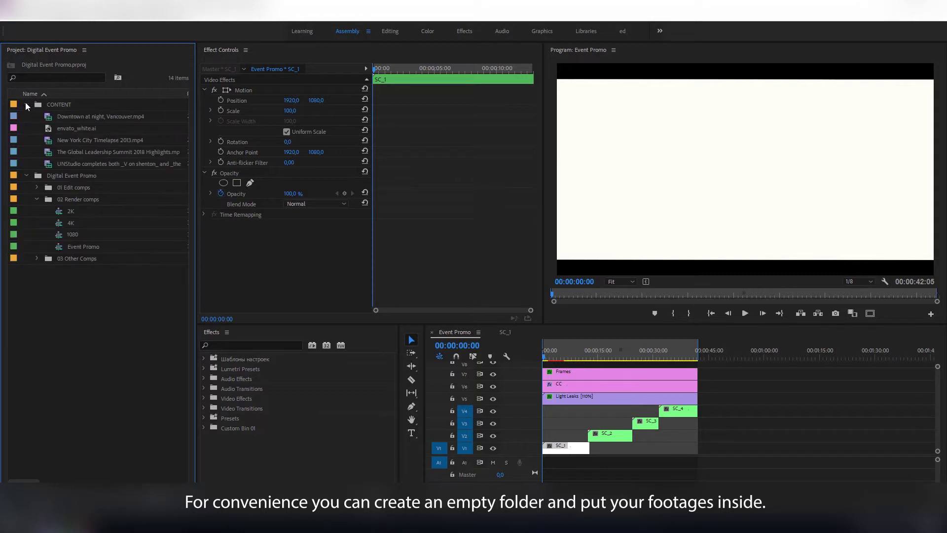
pyautogui.click(26, 102)
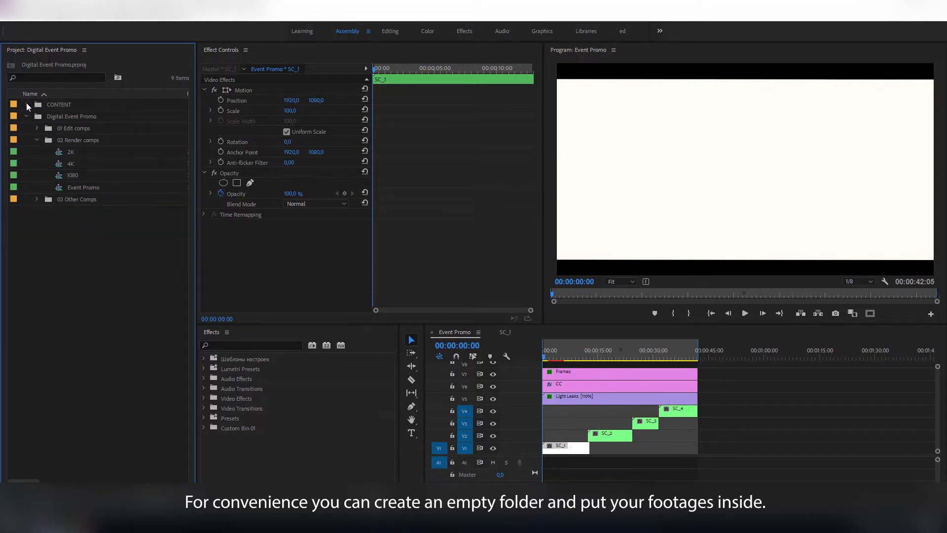
# - Open the Image 01 sequence under 01 Edit comps > Image > SC_01 and place the Vancouver night clip on V1
pyautogui.click(37, 131)
pyautogui.click(46, 139)
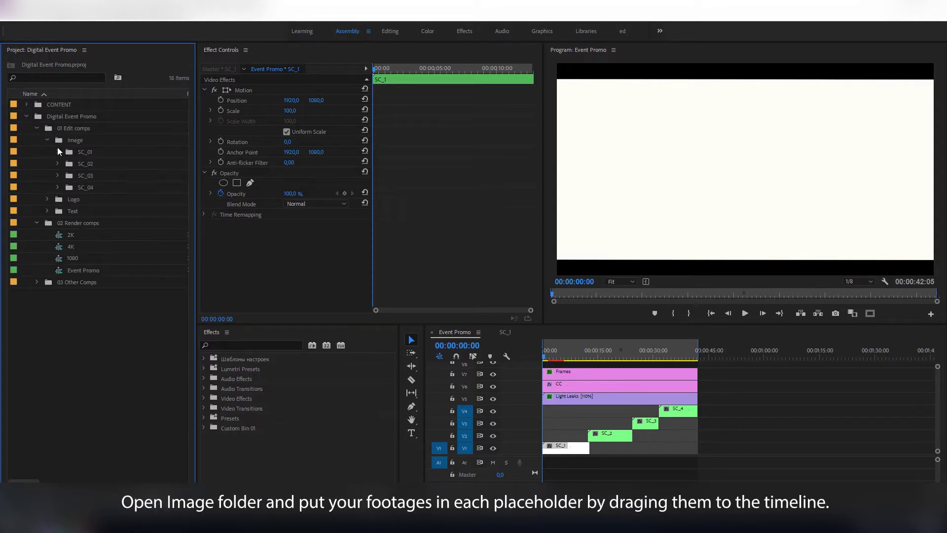
pyautogui.click(57, 152)
pyautogui.doubleClick(79, 165)
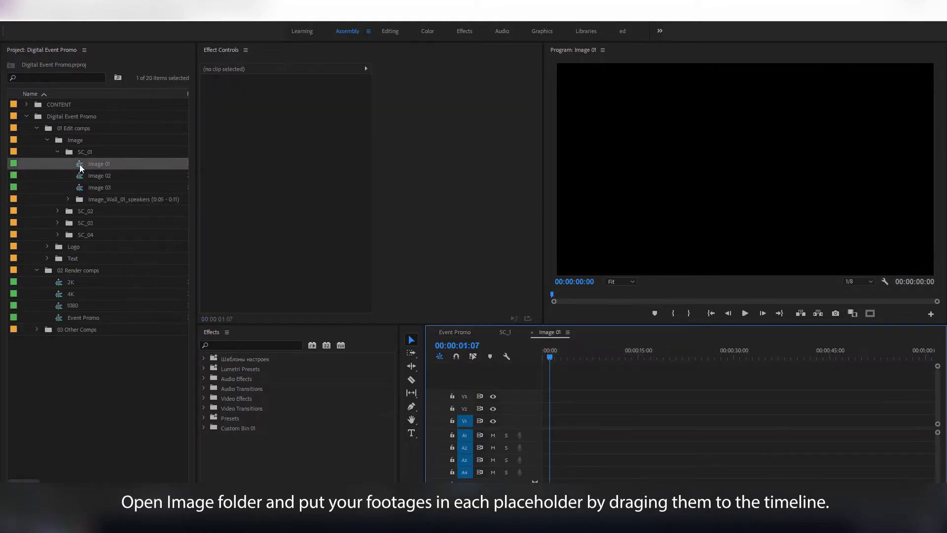
pyautogui.click(26, 105)
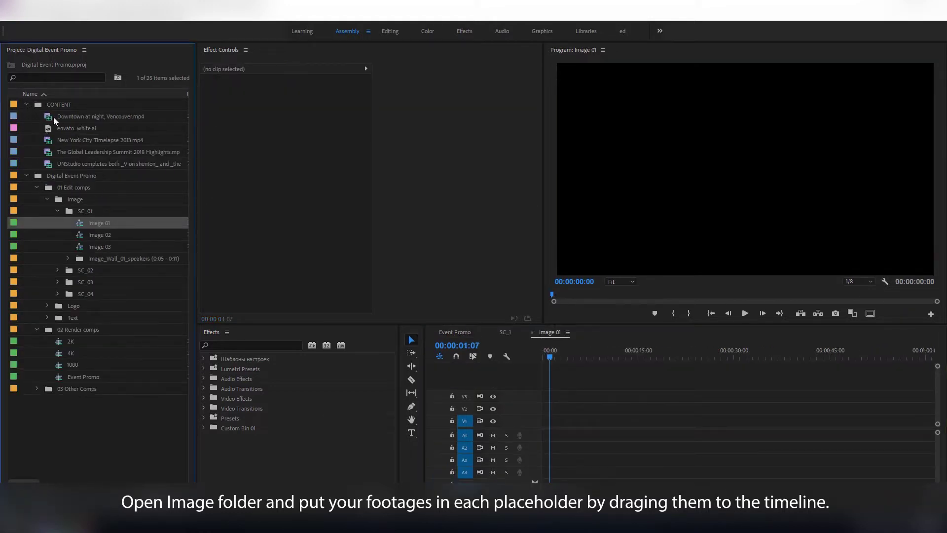
pyautogui.moveTo(53, 117); pyautogui.dragTo(543, 425)
# - Scale the Vancouver clip to 300 so it fills the frame
pyautogui.click(564, 420)
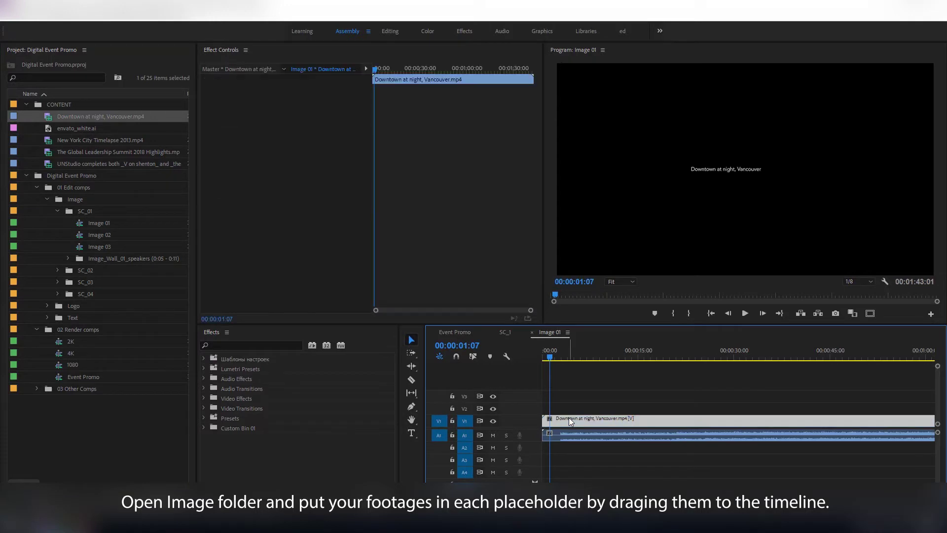
pyautogui.moveTo(545, 362); pyautogui.dragTo(610, 360)
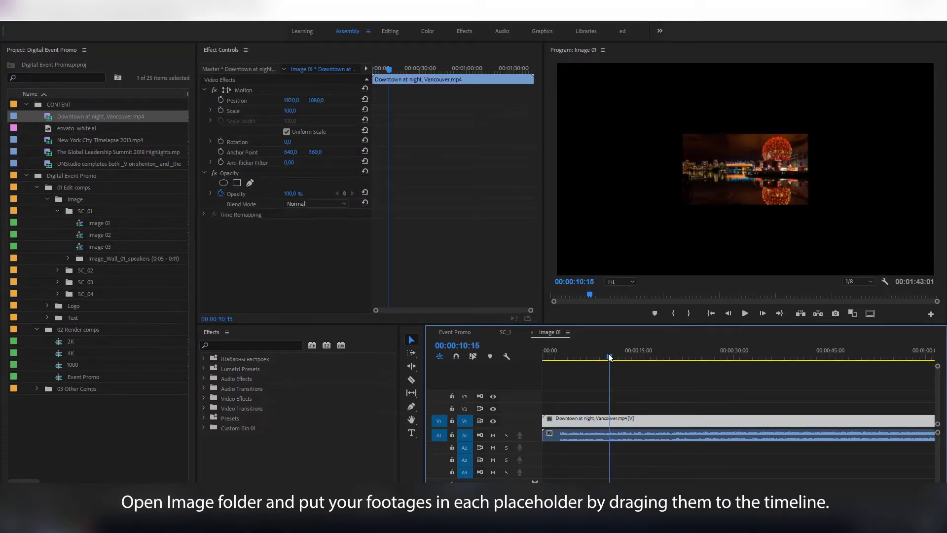
pyautogui.moveTo(290, 110); pyautogui.dragTo(333, 110)
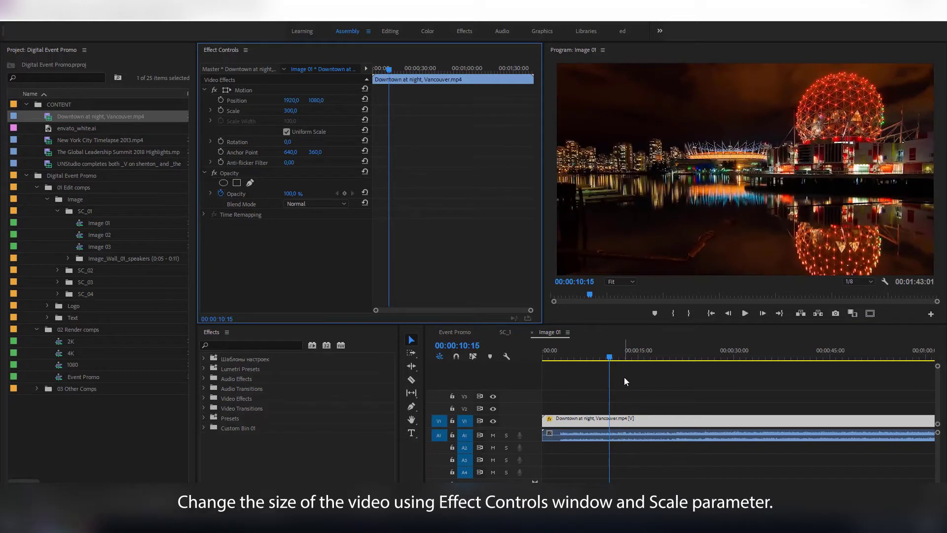
# - Cut the clip at 7:10, its first sharp frame, and ripple-delete the gap before it
pyautogui.moveTo(610, 360); pyautogui.dragTo(596, 359)
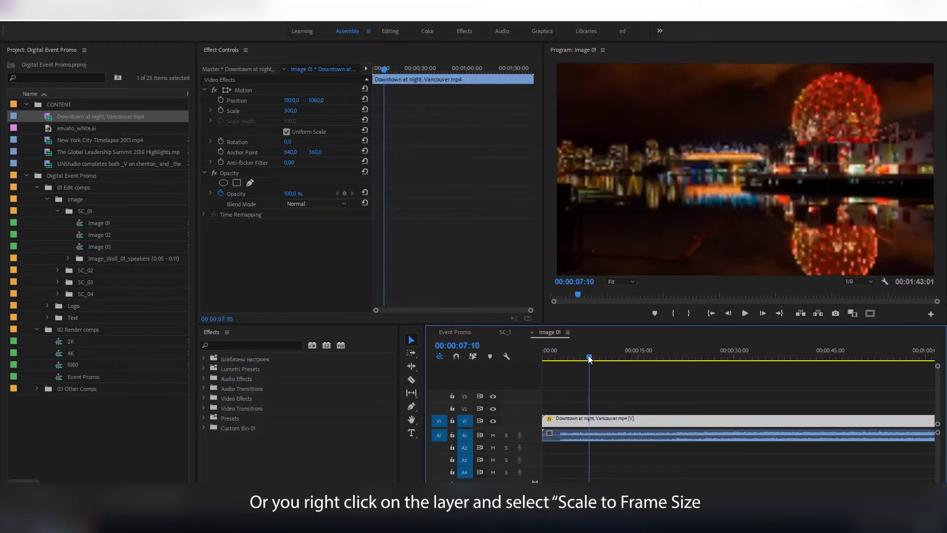
pyautogui.moveTo(596, 359); pyautogui.dragTo(589, 359)
pyautogui.rightClick(597, 427)
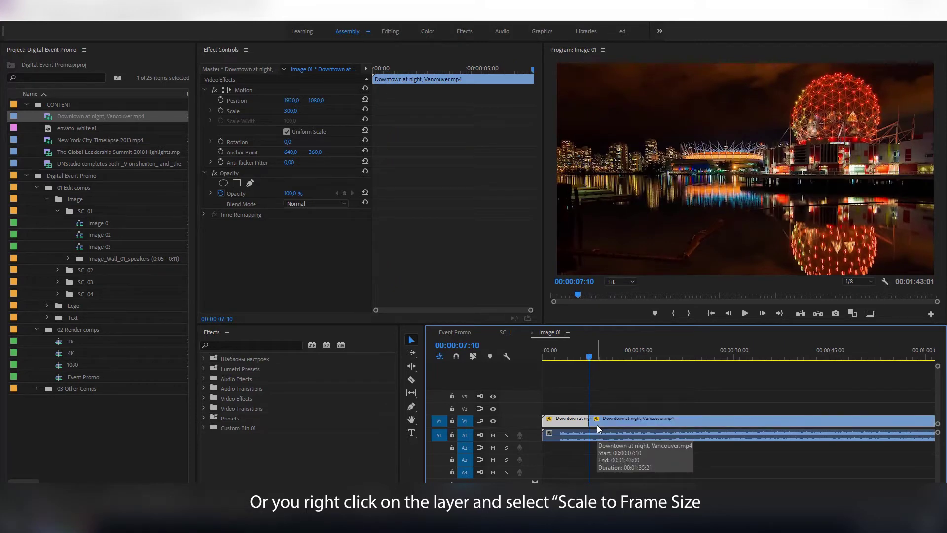
pyautogui.rightClick(575, 427)
pyautogui.click(609, 431)
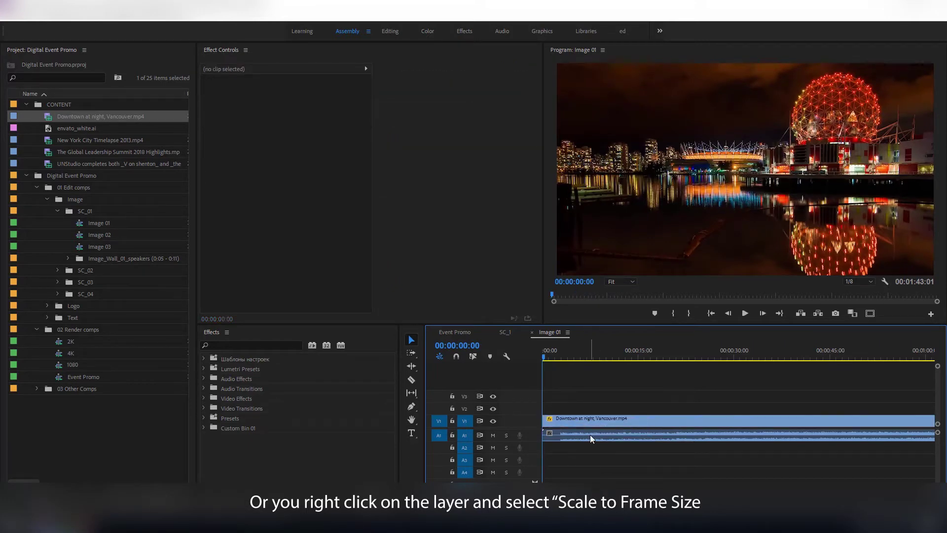
pyautogui.press('Home')
# - Place New York City Timelapse 2013.mp4 in Image 02 and trim away its opening so it starts at zero
pyautogui.doubleClick(81, 237)
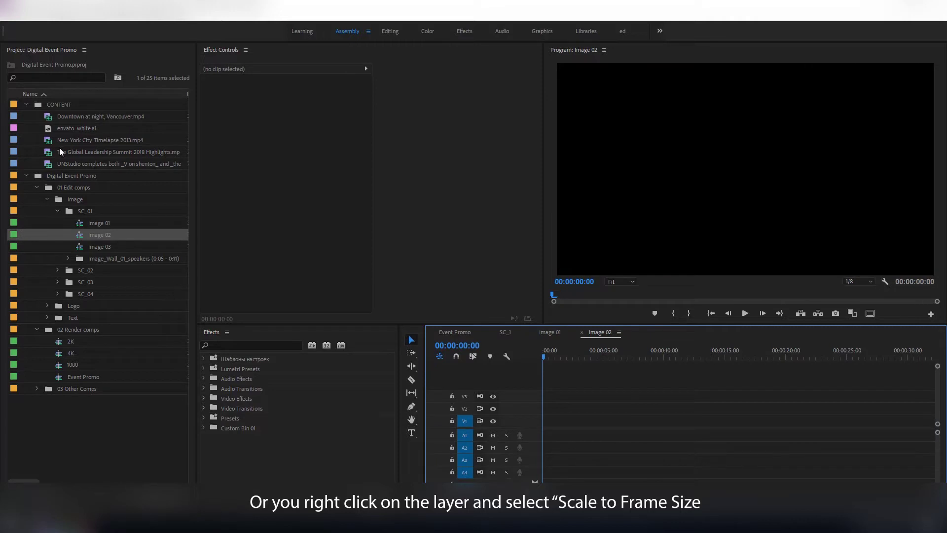
pyautogui.moveTo(99, 140); pyautogui.dragTo(531, 434)
pyautogui.moveTo(562, 356)
pyautogui.mouseDown()
pyautogui.moveTo(657, 363)
pyautogui.moveTo(624, 366)
pyautogui.mouseUp()
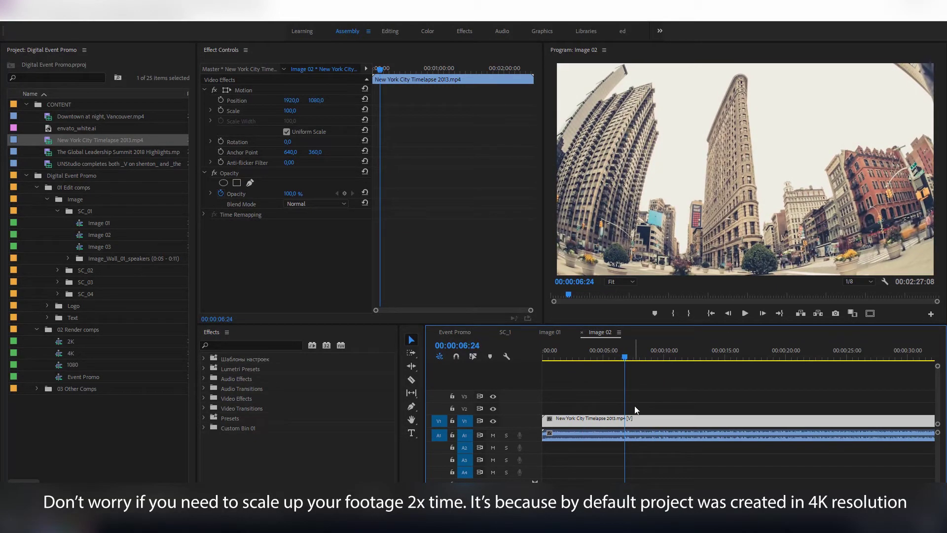
pyautogui.hotkey('ctrl', 'k')
pyautogui.press('Delete')
pyautogui.click(603, 423)
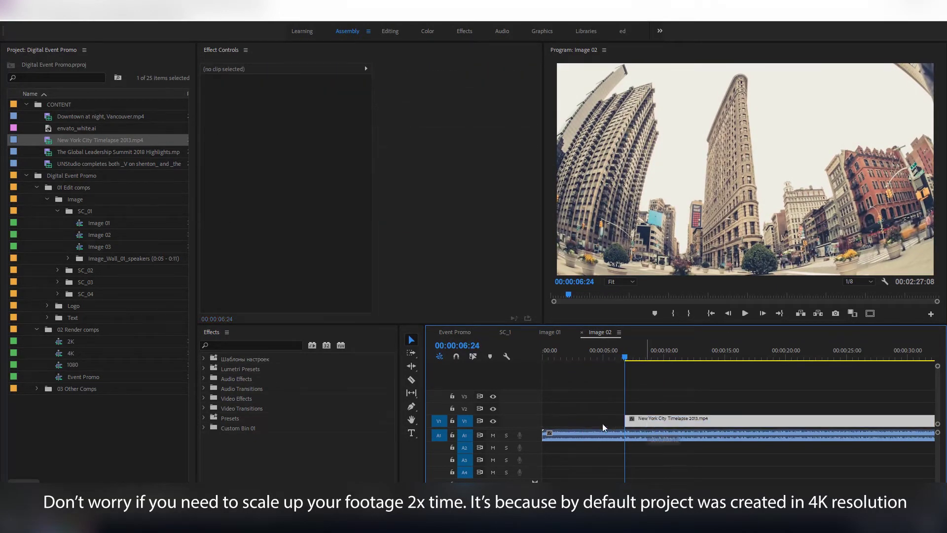
pyautogui.press('Delete')
# - Cut the timelapse at 6:00, deleting everything after it along with its A1 audio
pyautogui.moveTo(617, 357); pyautogui.dragTo(614, 358)
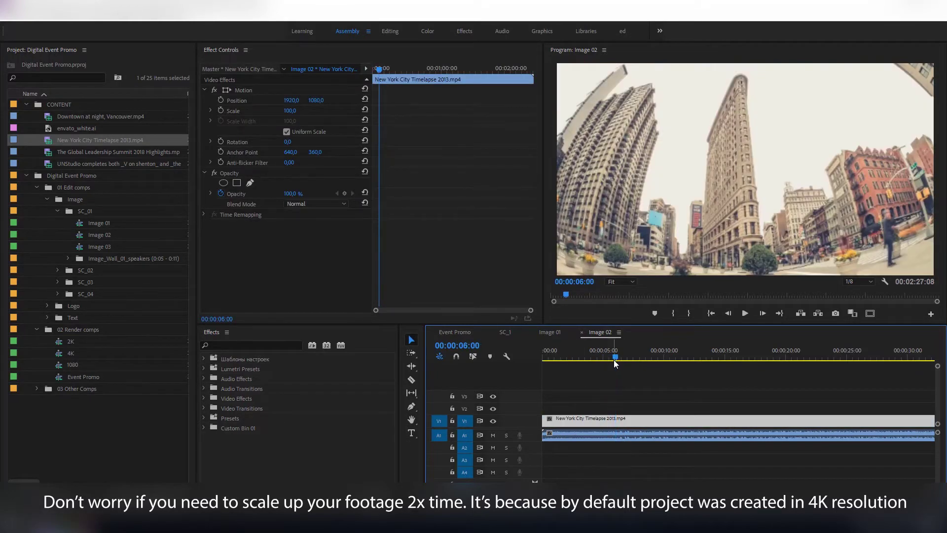
pyautogui.hotkey('ctrl', 'k')
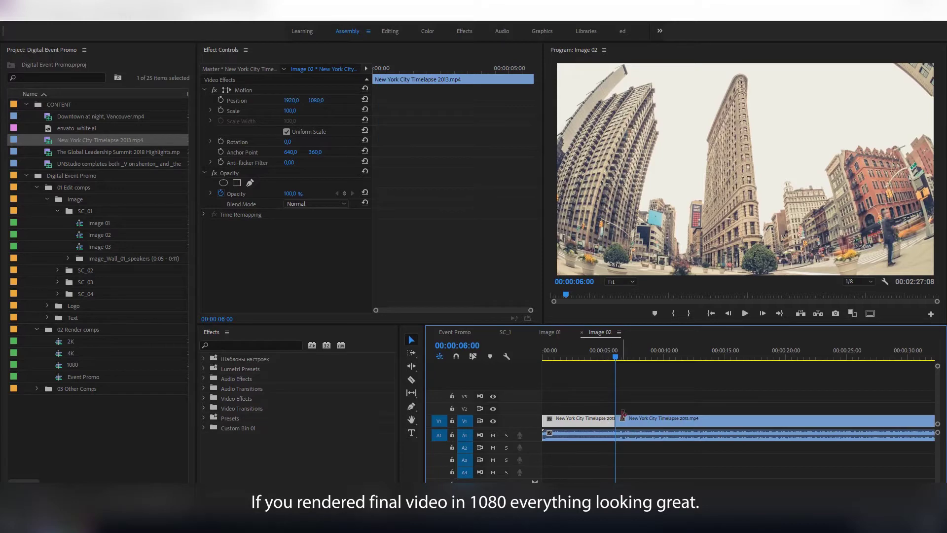
pyautogui.click(629, 419)
pyautogui.press('Delete')
pyautogui.click(641, 434)
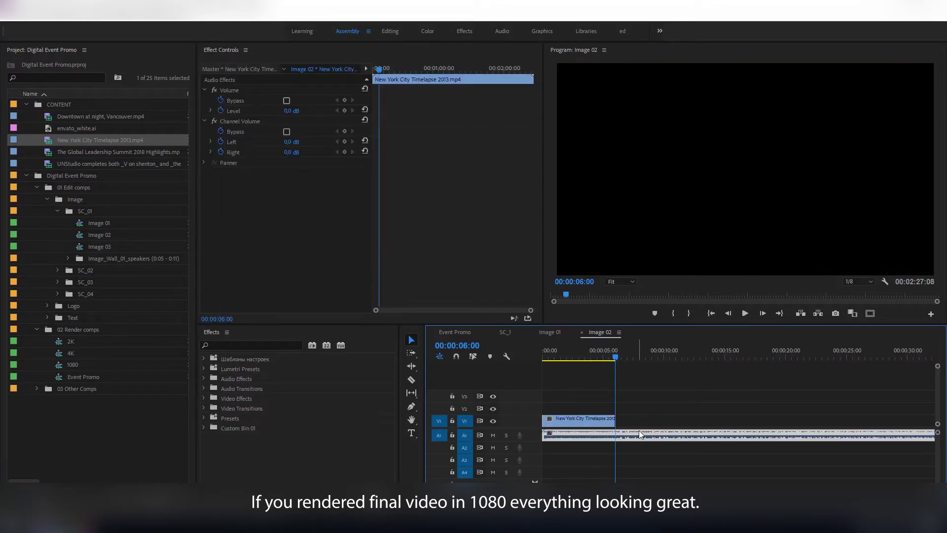
pyautogui.press('Delete')
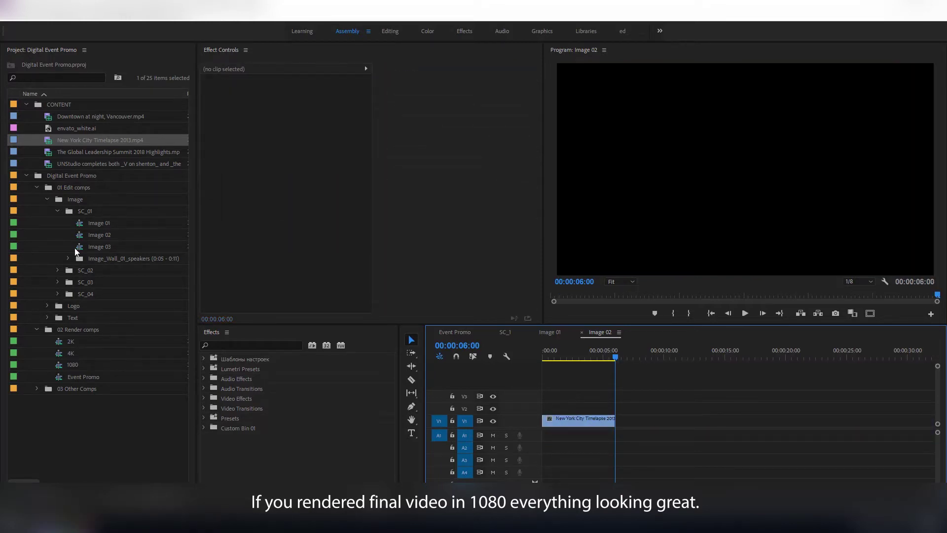
# - Open Image 03, place the Vancouver night clip on V2 and scale it to fit the frame
pyautogui.doubleClick(79, 248)
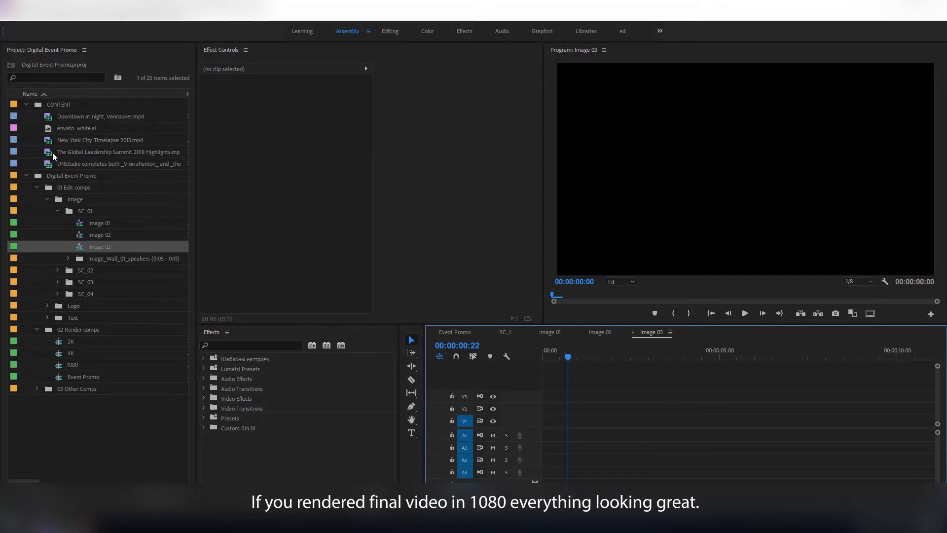
pyautogui.moveTo(49, 117); pyautogui.dragTo(541, 450)
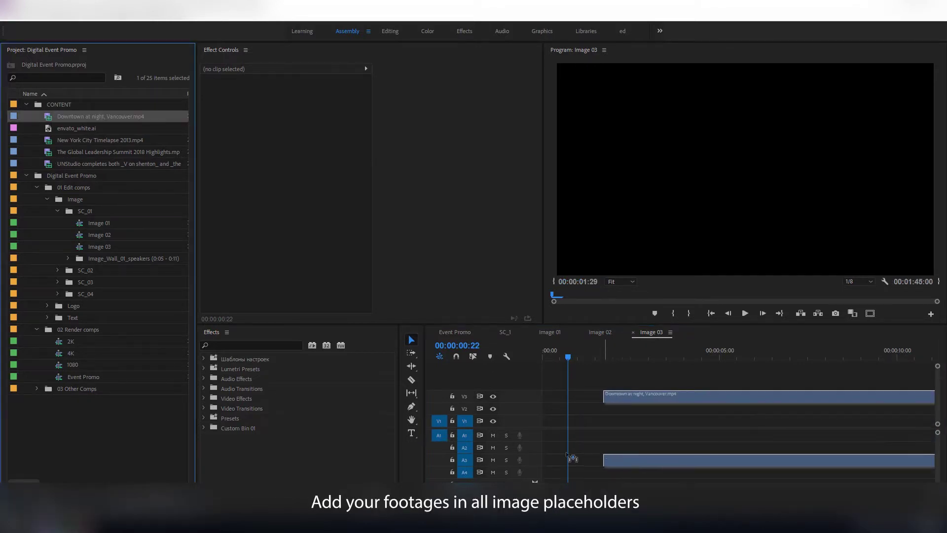
pyautogui.moveTo(568, 357); pyautogui.dragTo(649, 361)
pyautogui.rightClick(668, 409)
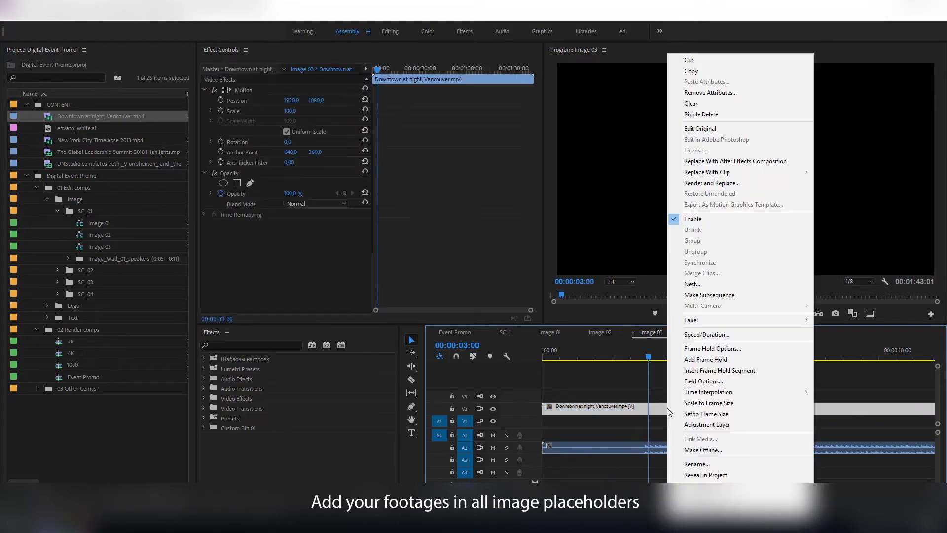
pyautogui.click(691, 406)
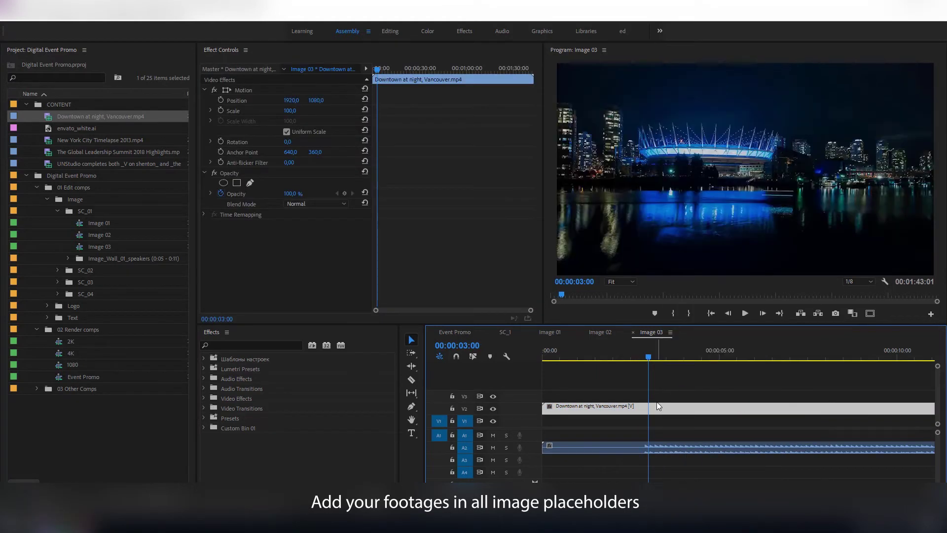
# - Split the Vancouver clip about ten seconds in and ripple-delete the first part
pyautogui.scroll(-3, 662, 390)
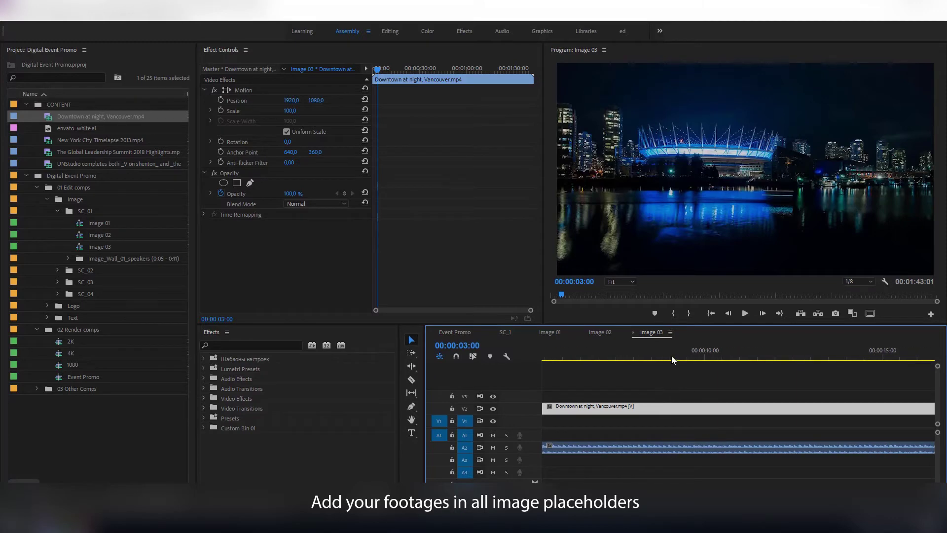
pyautogui.click(719, 357)
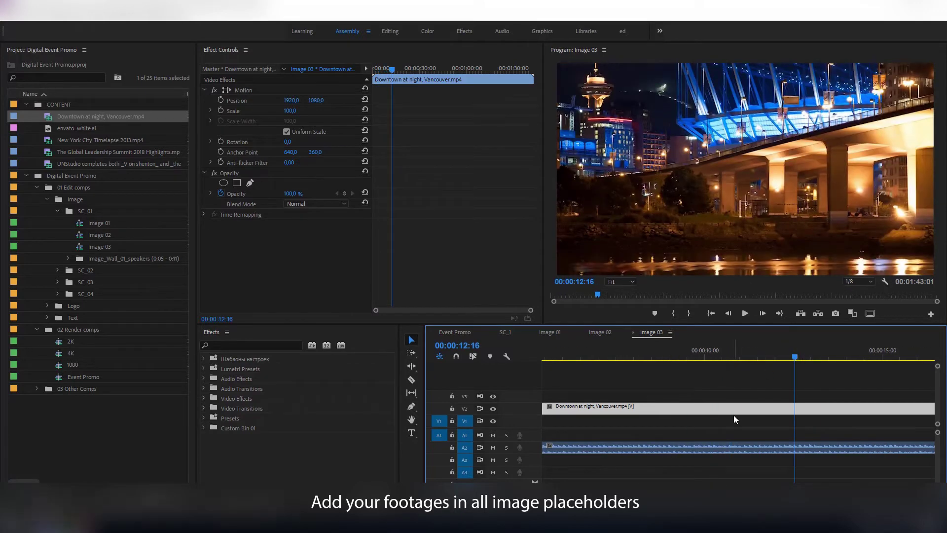
pyautogui.hotkey('ctrl', 'k')
pyautogui.click(734, 415)
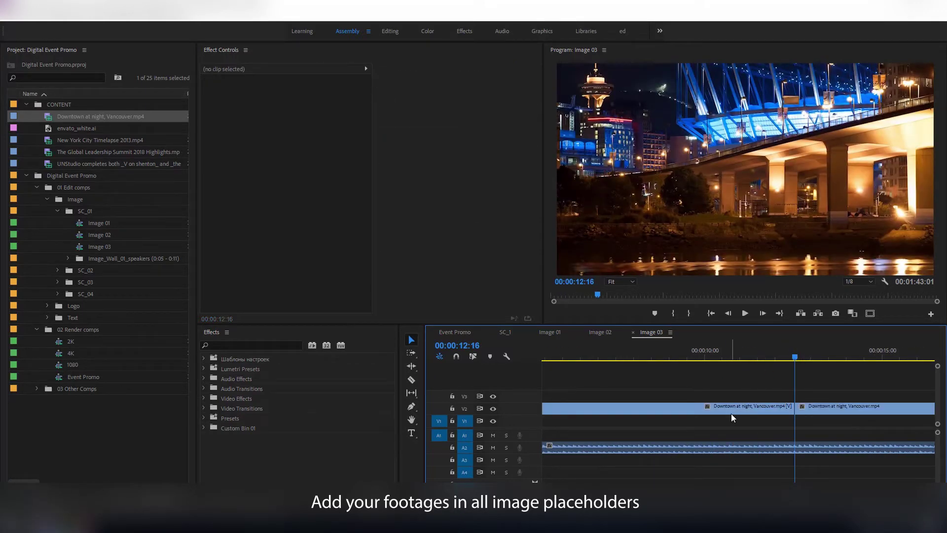
pyautogui.click(731, 414)
pyautogui.hotkey('shift', 'Delete')
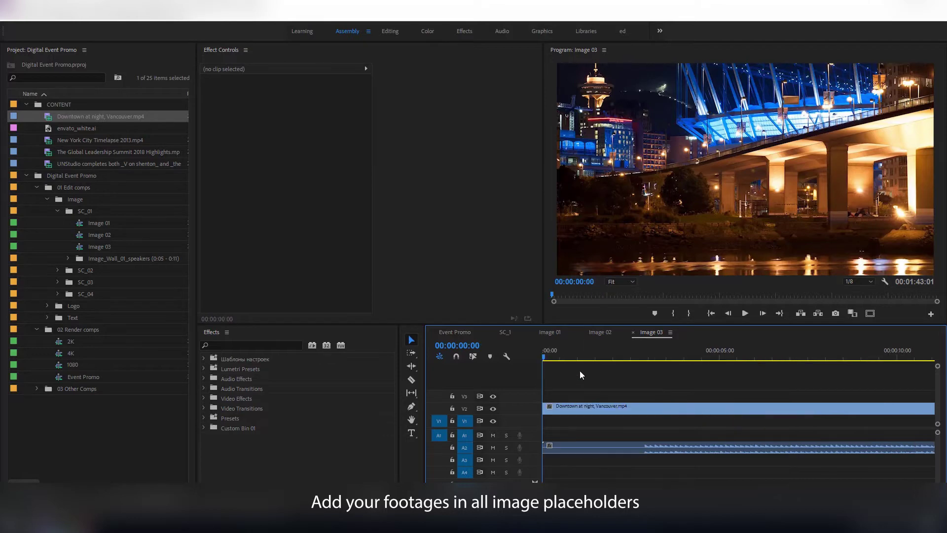
# - Cut the footage at 03:27, deleting the remainder and its A2 audio
pyautogui.moveTo(553, 360)
pyautogui.mouseDown()
pyautogui.moveTo(692, 353)
pyautogui.moveTo(681, 350)
pyautogui.mouseUp()
pyautogui.click(693, 409)
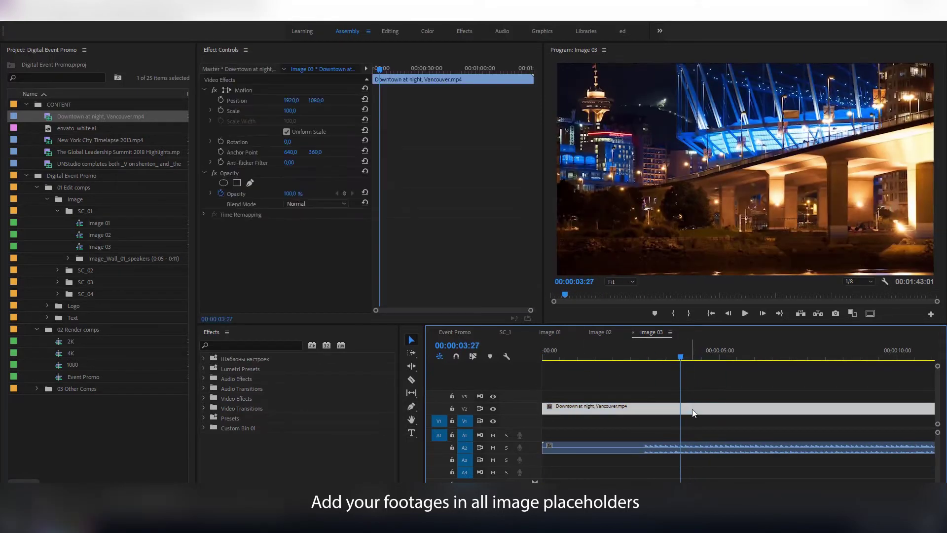
pyautogui.hotkey('ctrl', 'k')
pyautogui.click(698, 408)
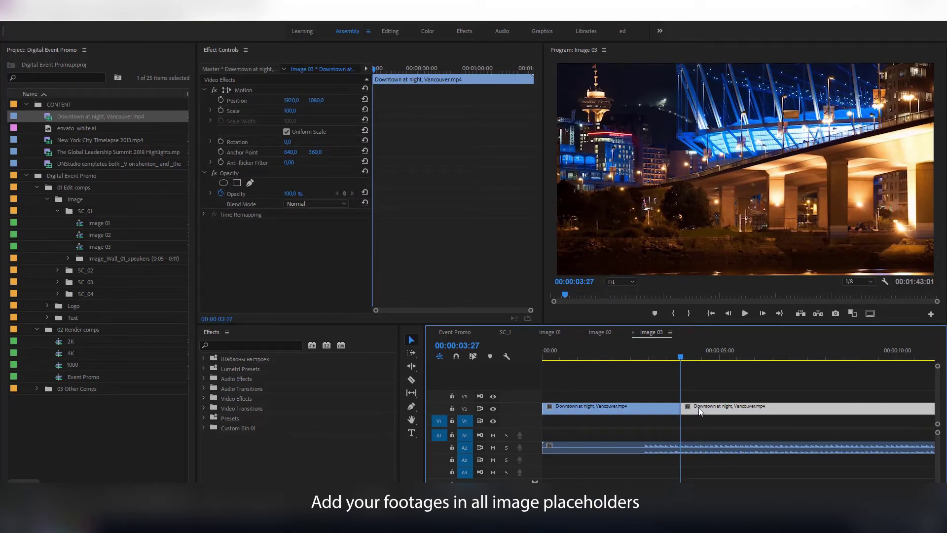
pyautogui.press('Delete')
pyautogui.click(713, 449)
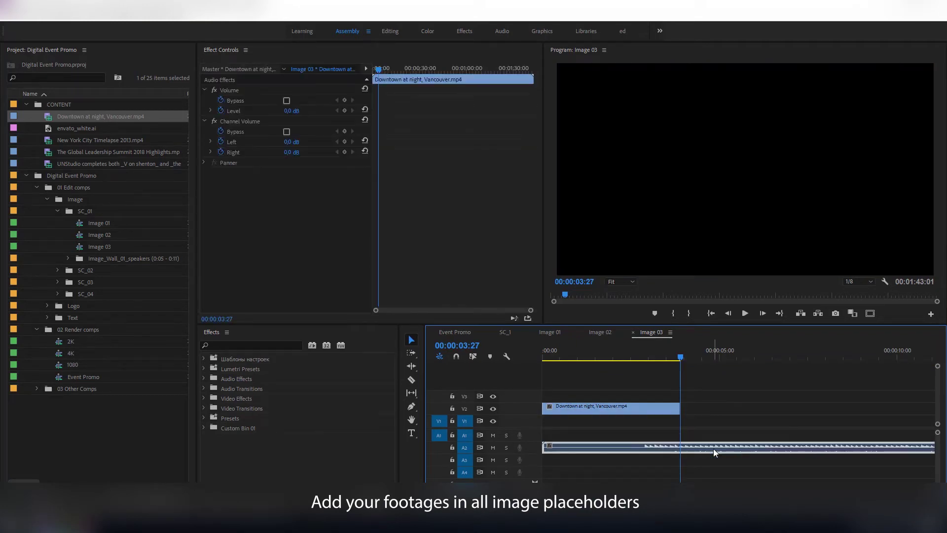
pyautogui.press('Delete')
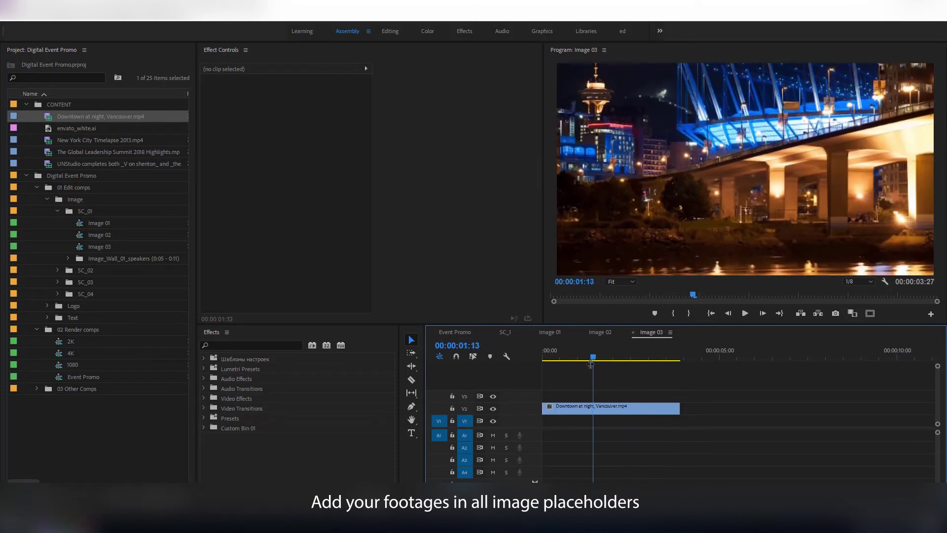
# - Put envato_white.ai on V1 of the Logo Main composition and switch back to Event Promo
pyautogui.click(48, 306)
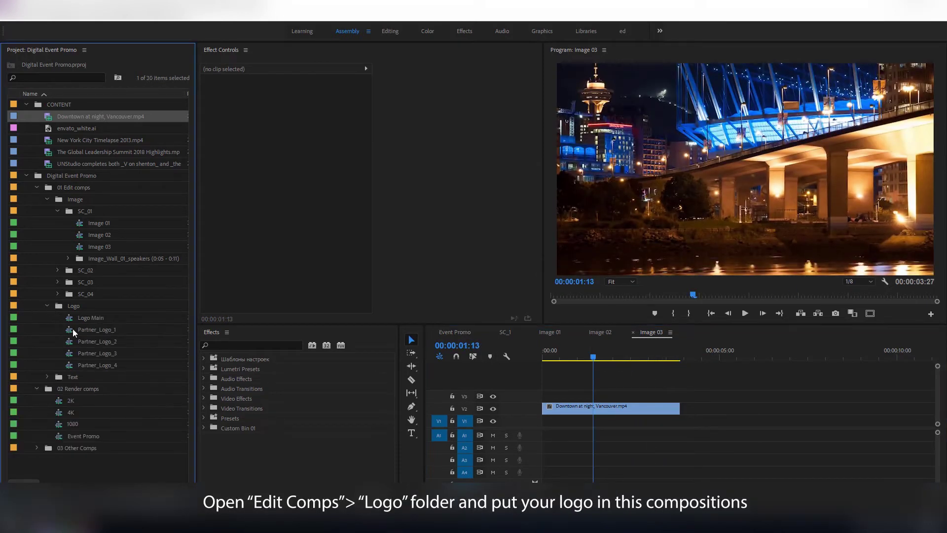
pyautogui.doubleClick(71, 318)
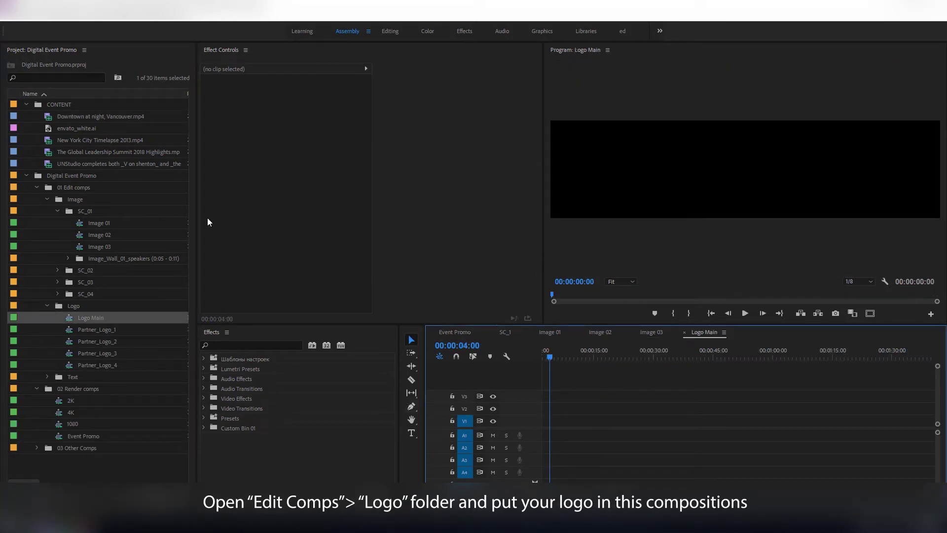
pyautogui.moveTo(56, 128); pyautogui.dragTo(542, 434)
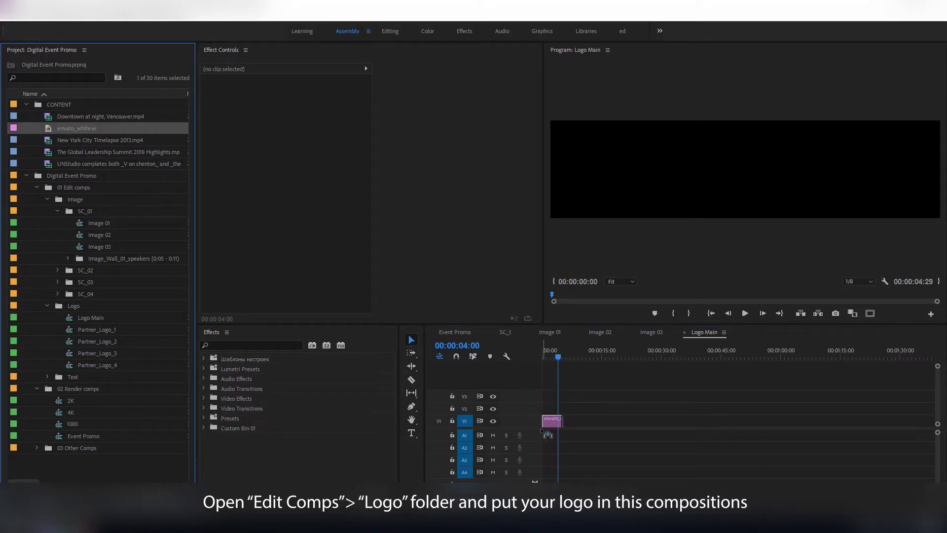
pyautogui.moveTo(542, 434); pyautogui.dragTo(552, 421)
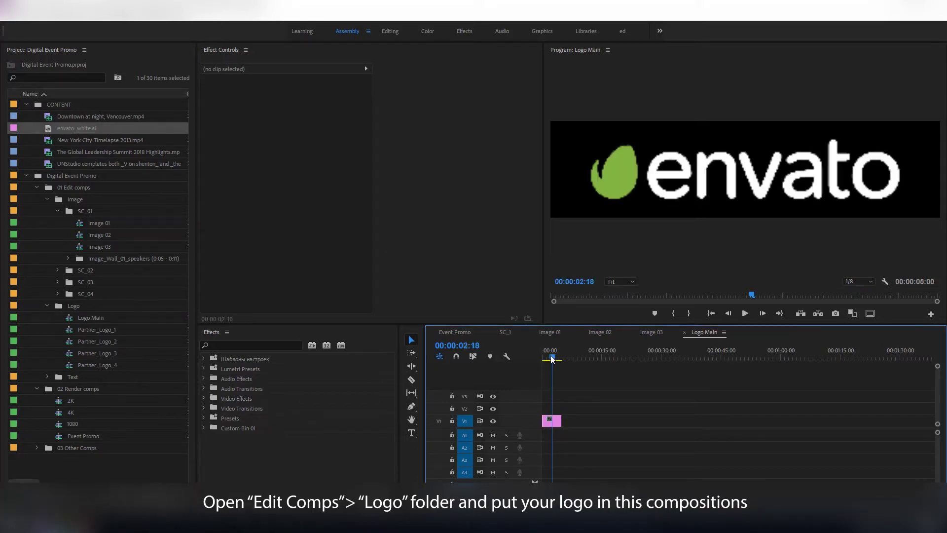
pyautogui.click(458, 332)
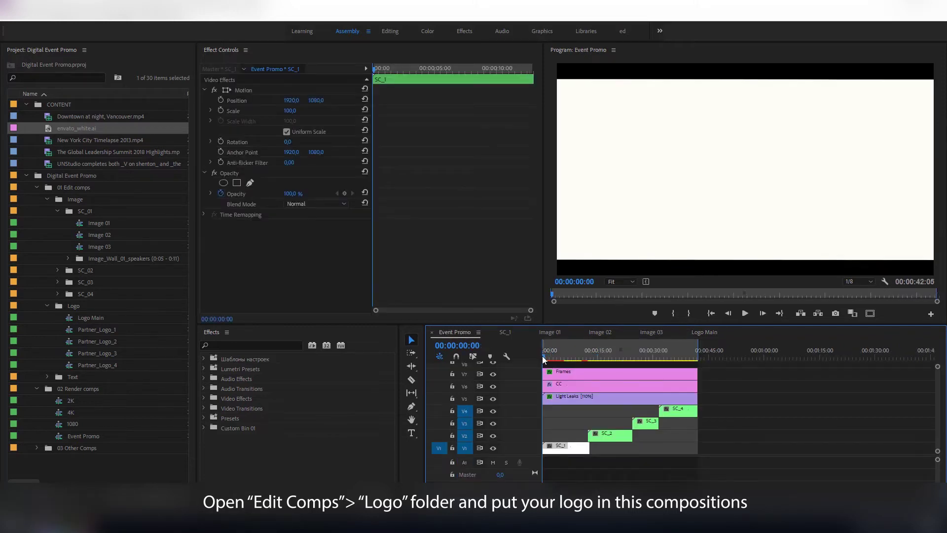
# - Play the Event Promo intro and check the logo at 01:02, then close the SC_1, Image 01 and Image 02 timelines
pyautogui.press('space')
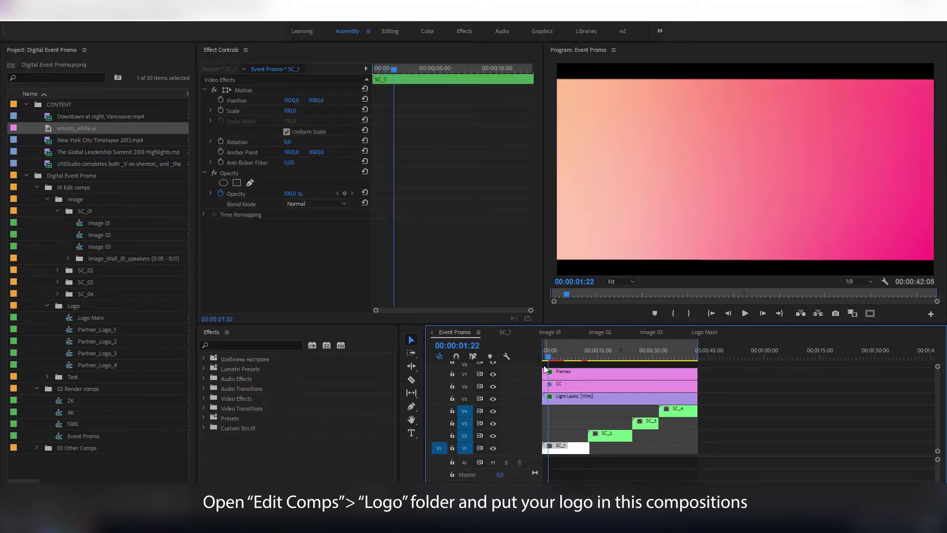
pyautogui.click(545, 357)
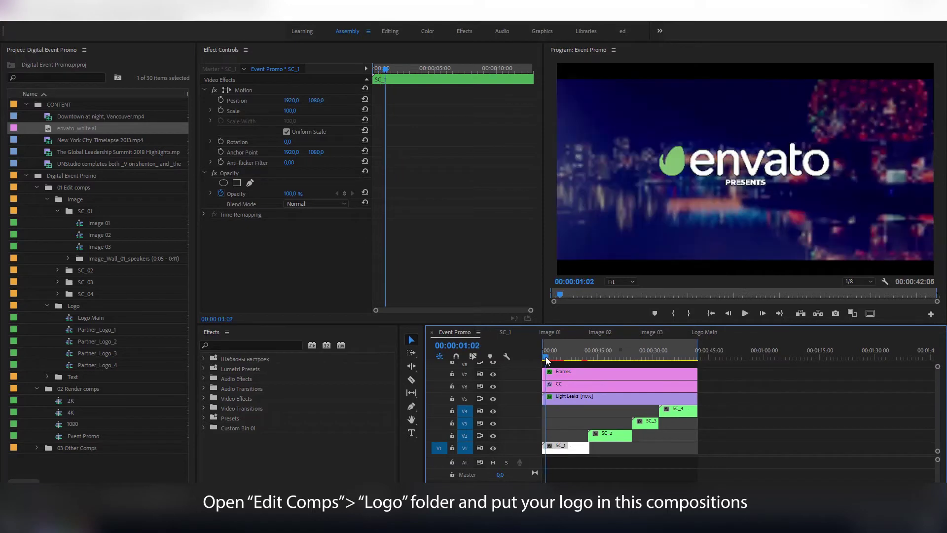
pyautogui.click(492, 332)
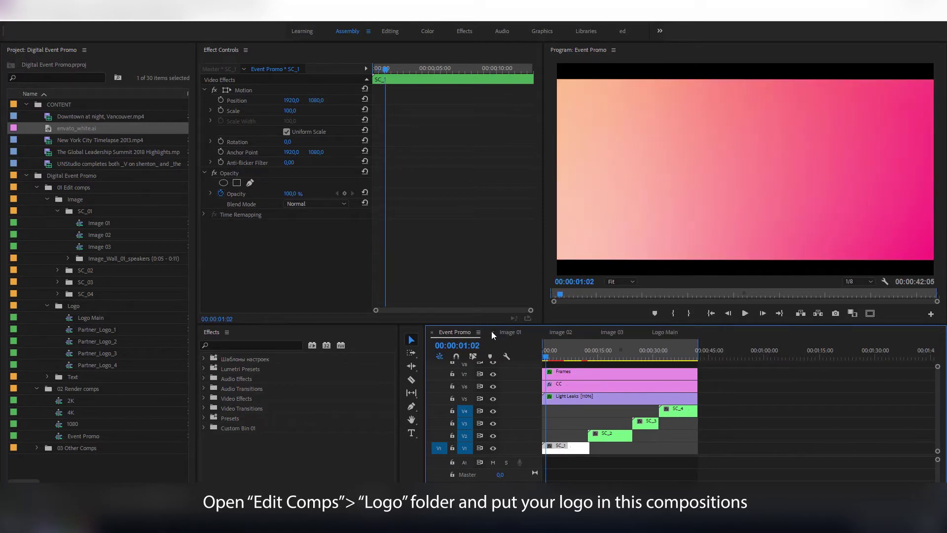
pyautogui.click(493, 333)
pyautogui.click(492, 333)
# - Close Image 03, then scale the Logo Main envato logo to 110 and move it up to 1000, 222
pyautogui.click(493, 333)
pyautogui.click(512, 331)
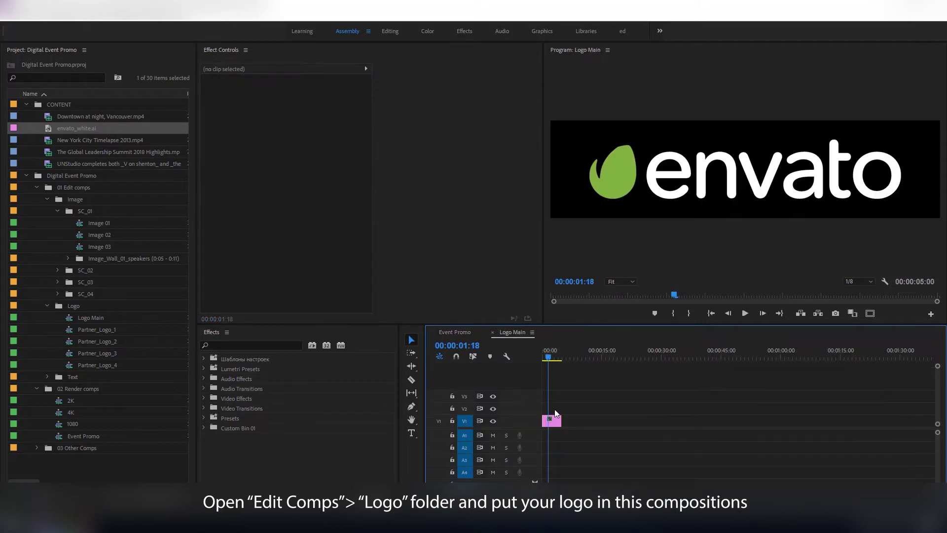
pyautogui.click(555, 422)
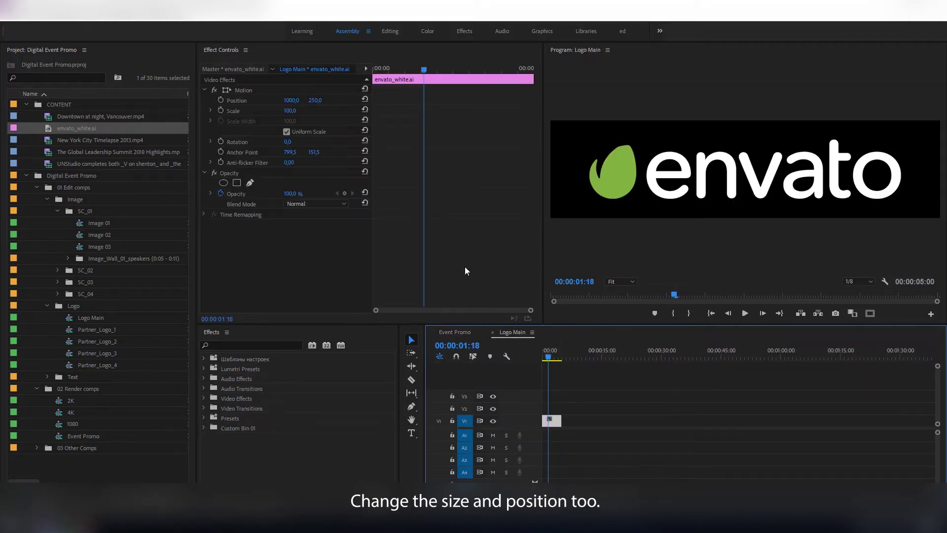
pyautogui.click(290, 112)
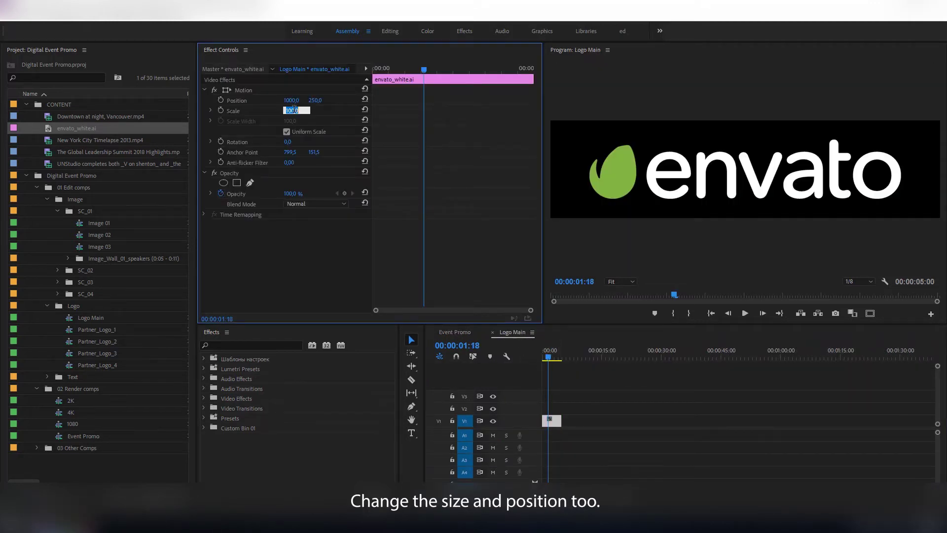
pyautogui.write('110')
pyautogui.press('Return')
pyautogui.moveTo(316, 105); pyautogui.dragTo(302, 105)
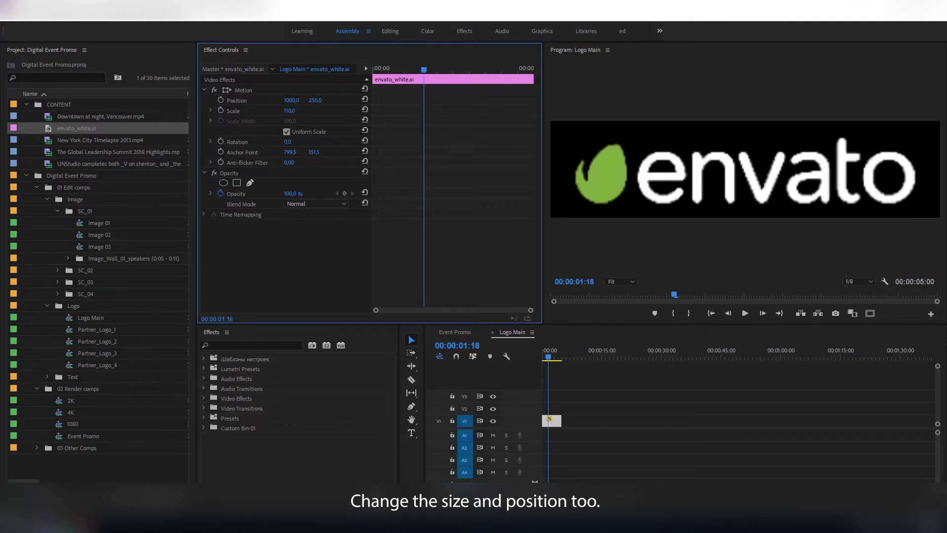
pyautogui.click(485, 333)
# - Preview the resized logo at 01:06, then collapse the Image and Logo folders and expand Text > SC_01
pyautogui.click(543, 355)
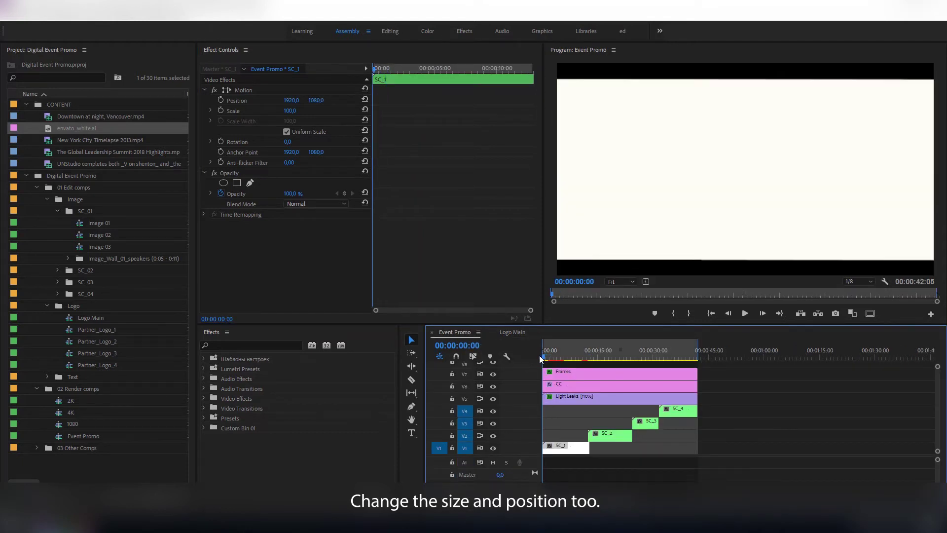
pyautogui.moveTo(540, 355); pyautogui.dragTo(545, 355)
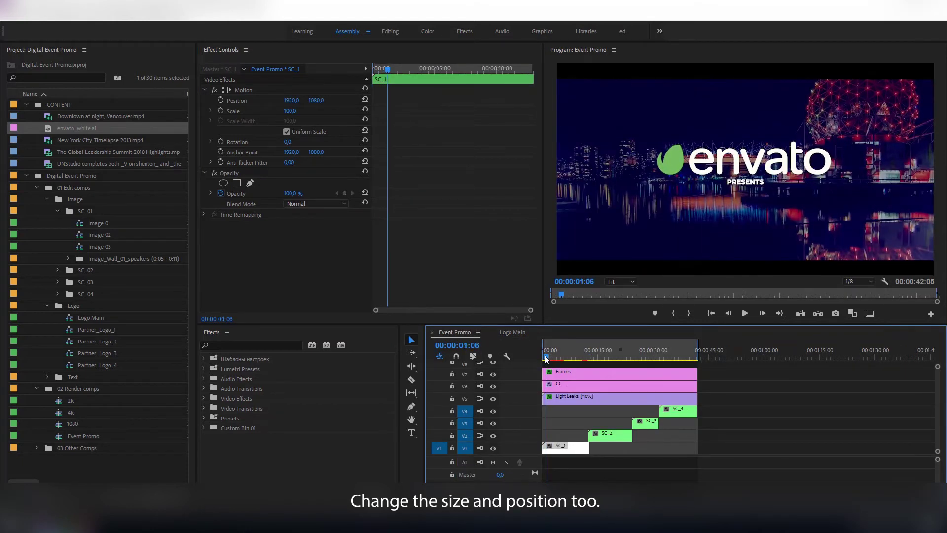
pyautogui.click(58, 212)
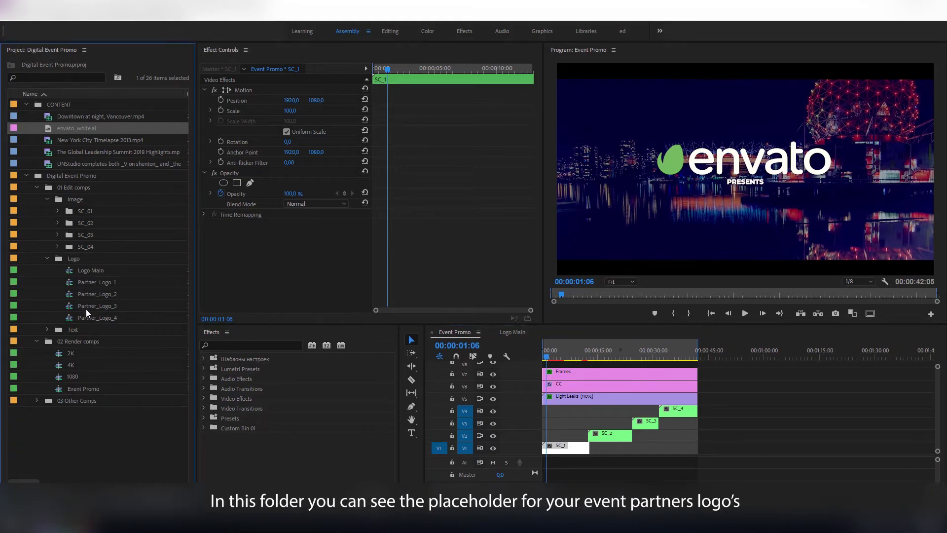
pyautogui.click(47, 258)
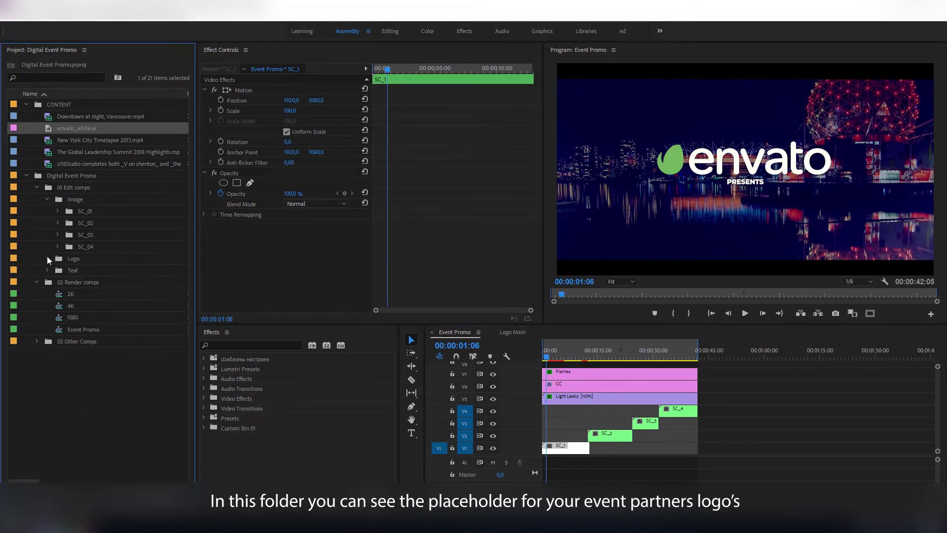
pyautogui.click(46, 199)
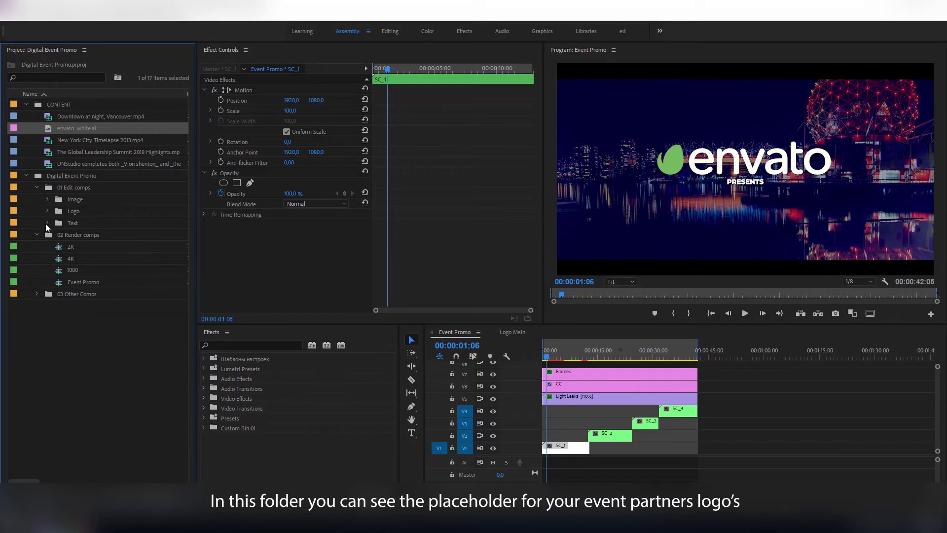
pyautogui.click(47, 223)
pyautogui.click(57, 235)
# - In the Text 01 composition, retype the PRESENTS title as SOME TEXT
pyautogui.doubleClick(78, 246)
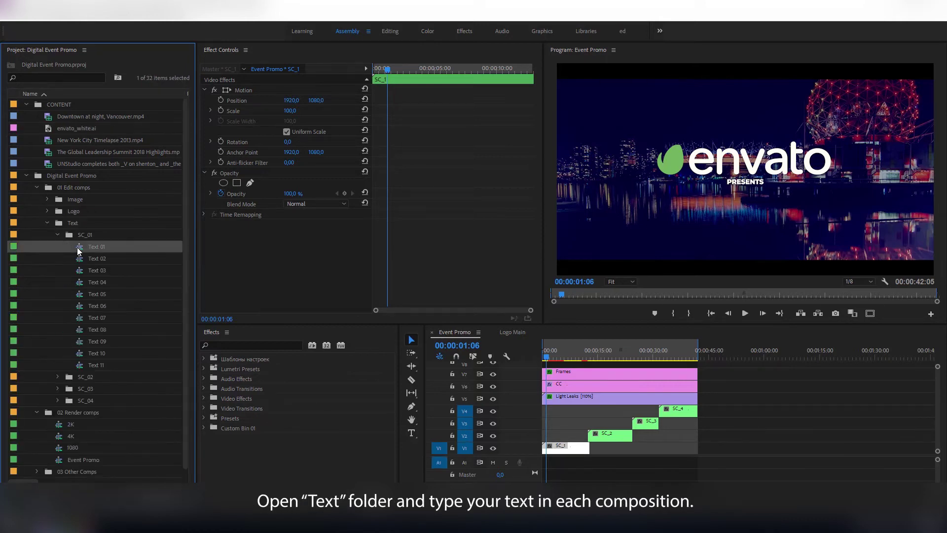
pyautogui.click(568, 421)
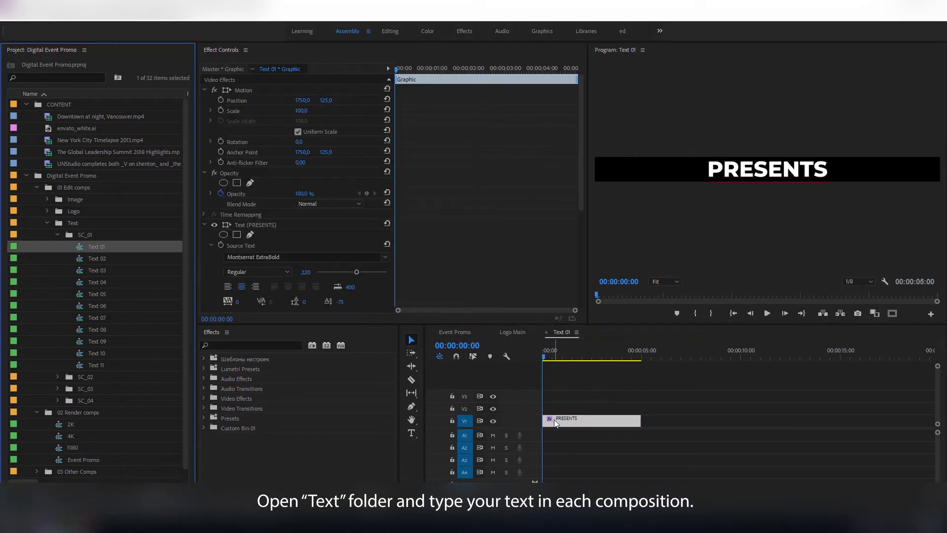
pyautogui.click(555, 420)
pyautogui.click(265, 226)
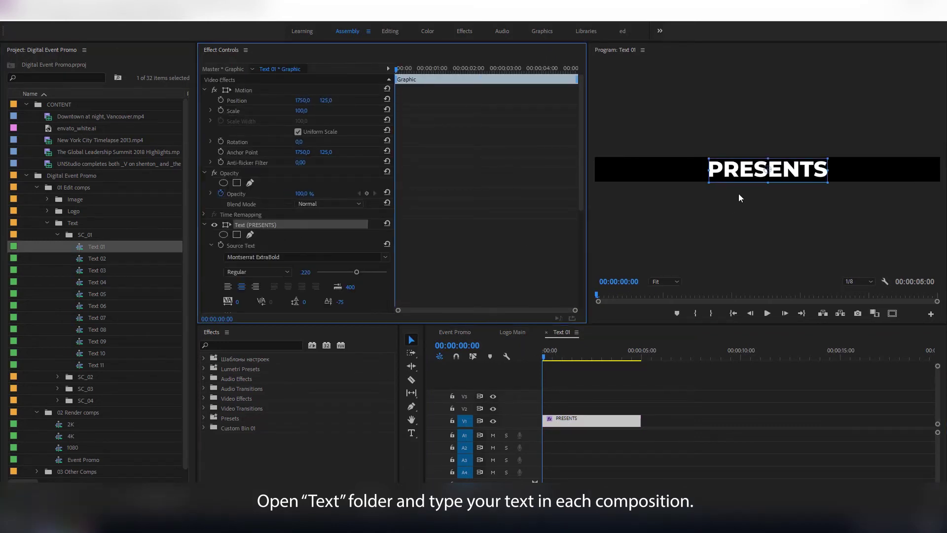
pyautogui.doubleClick(734, 175)
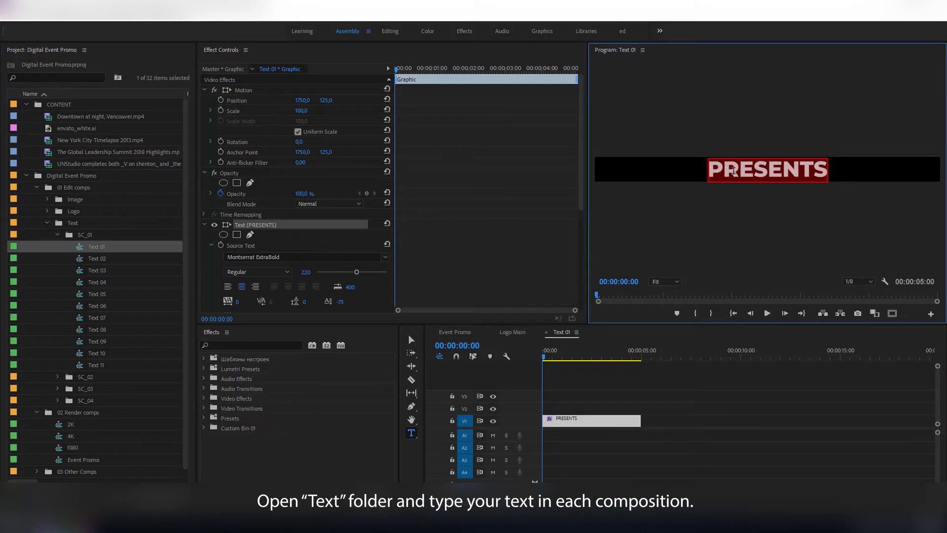
pyautogui.write('SOME ')
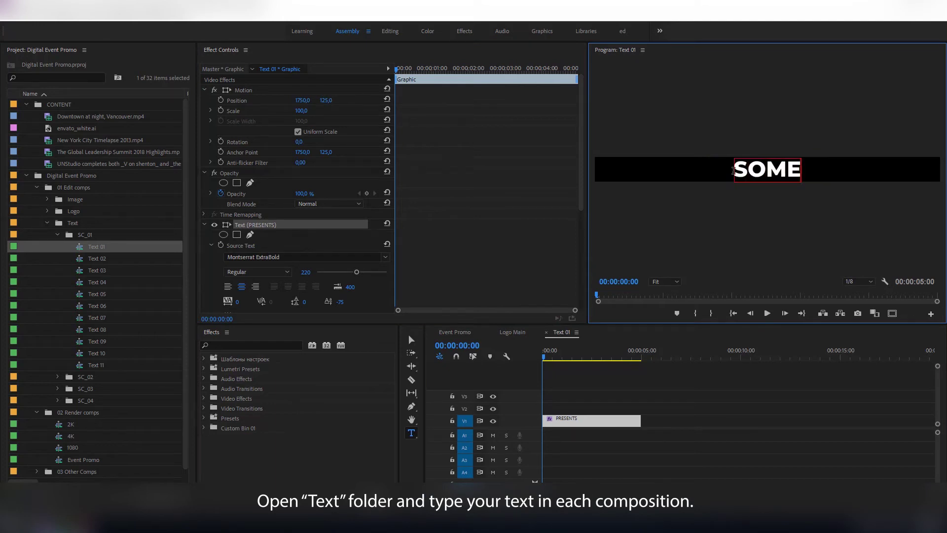
pyautogui.write('TEXT')
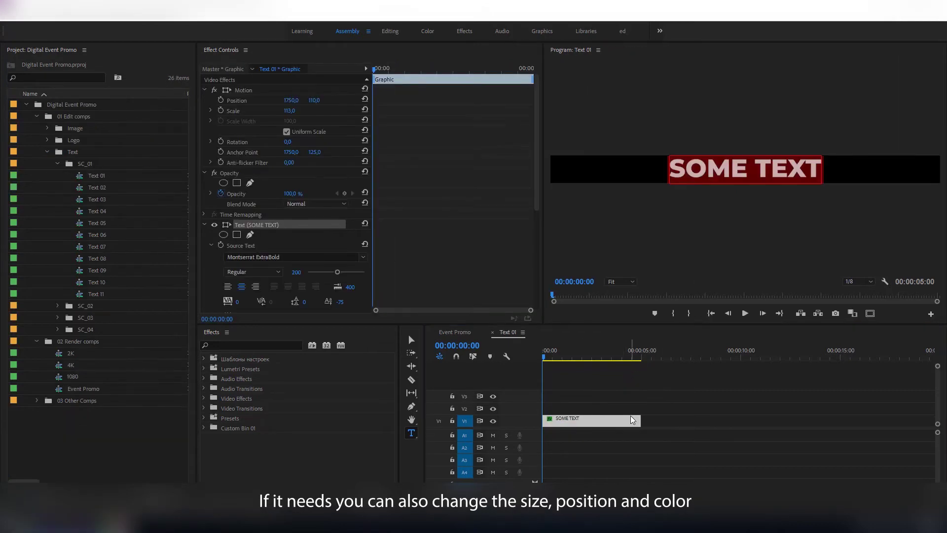
# - Change the SOME TEXT title's fill colour to purple
pyautogui.click(240, 223)
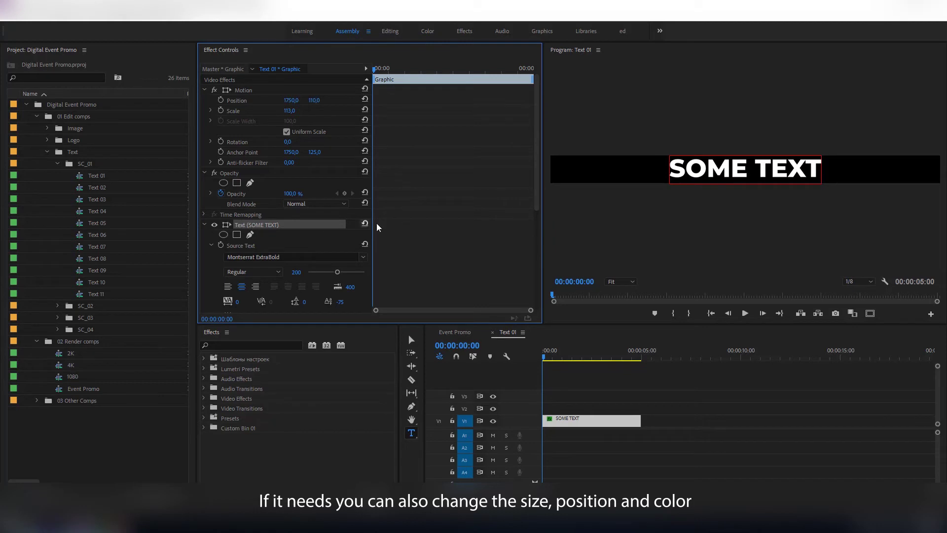
pyautogui.scroll(-3, 399, 224)
pyautogui.scroll(-2, 398, 223)
pyautogui.click(247, 254)
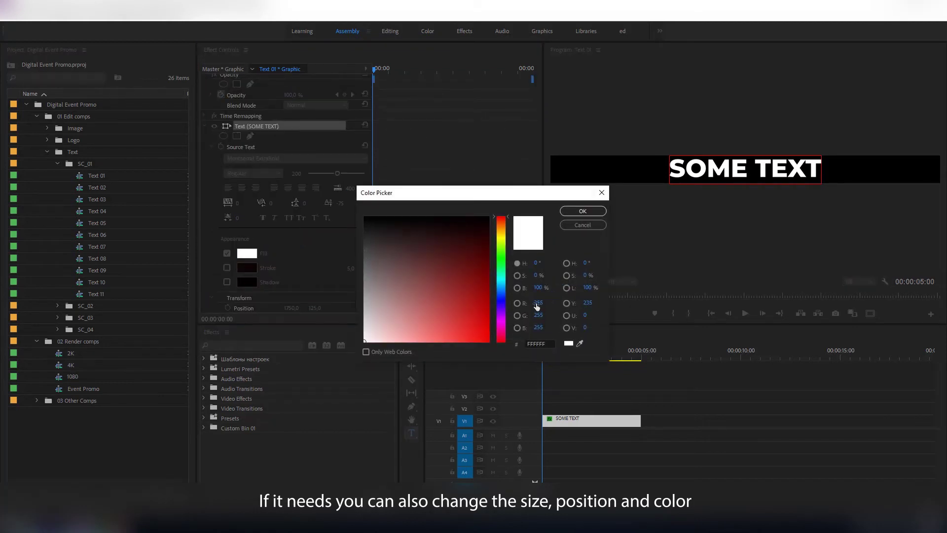
pyautogui.moveTo(507, 330)
pyautogui.mouseDown()
pyautogui.moveTo(507, 308)
pyautogui.moveTo(439, 257)
pyautogui.moveTo(439, 267)
pyautogui.mouseUp()
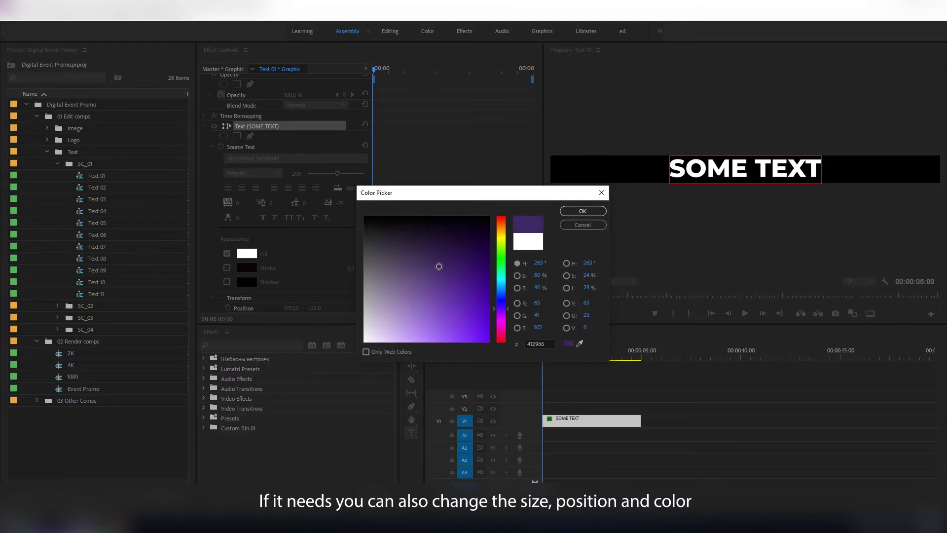
pyautogui.moveTo(501, 311); pyautogui.dragTo(502, 325)
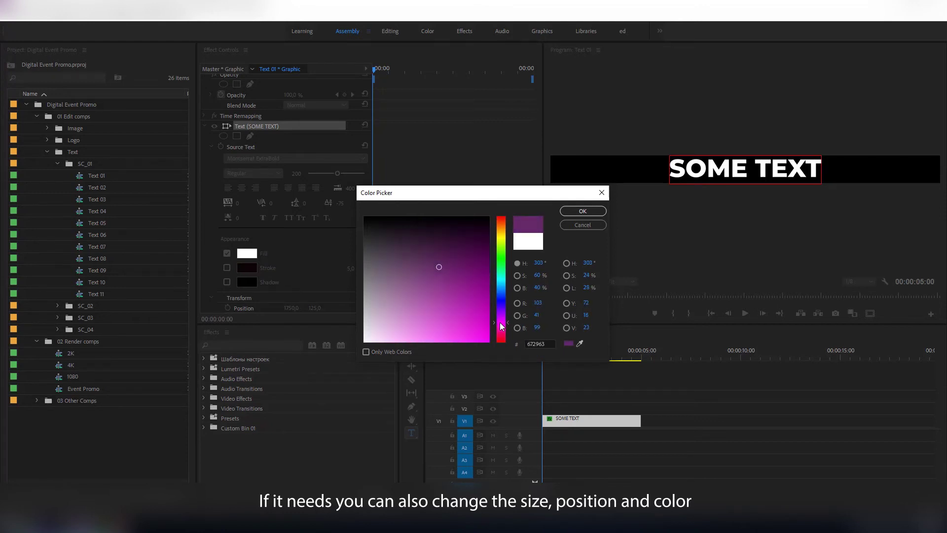
pyautogui.click(598, 213)
# - Set the title's scale to 100, lower Position Y to 126, and return to Event Promo
pyautogui.scroll(5, 474, 227)
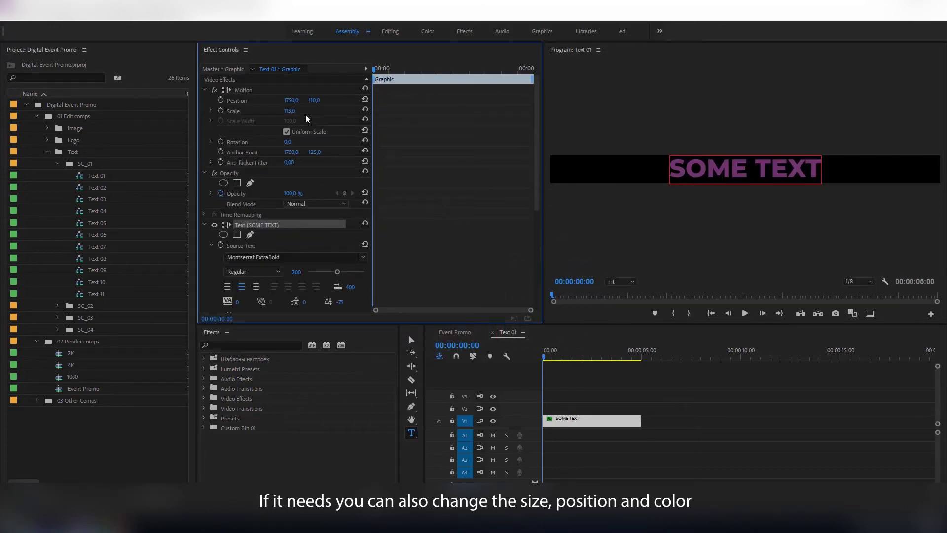
pyautogui.click(295, 110)
pyautogui.write('100')
pyautogui.press('Return')
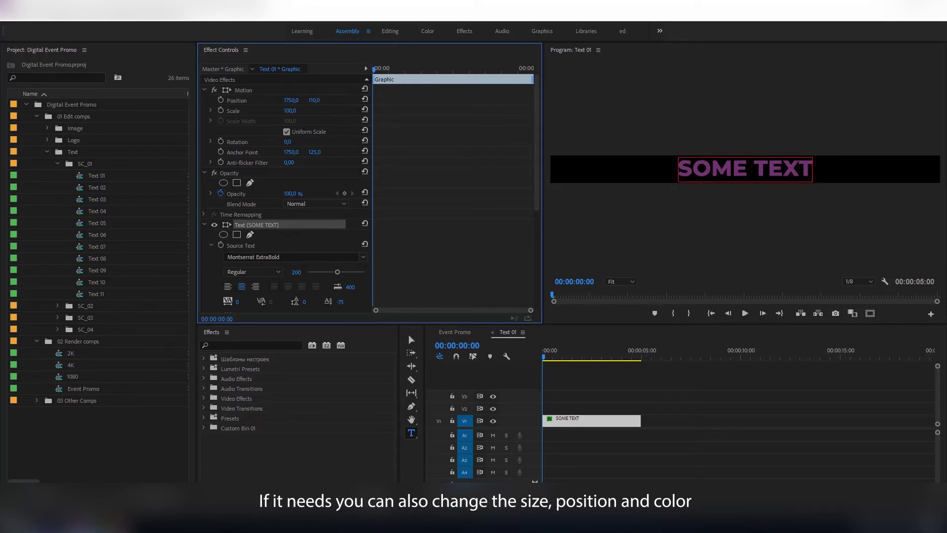
pyautogui.moveTo(314, 100); pyautogui.dragTo(322, 100)
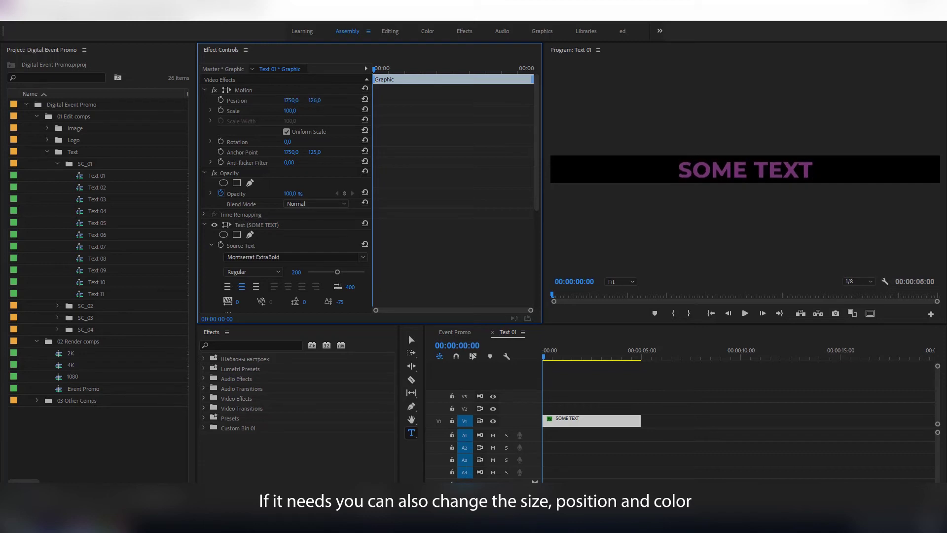
pyautogui.click(462, 334)
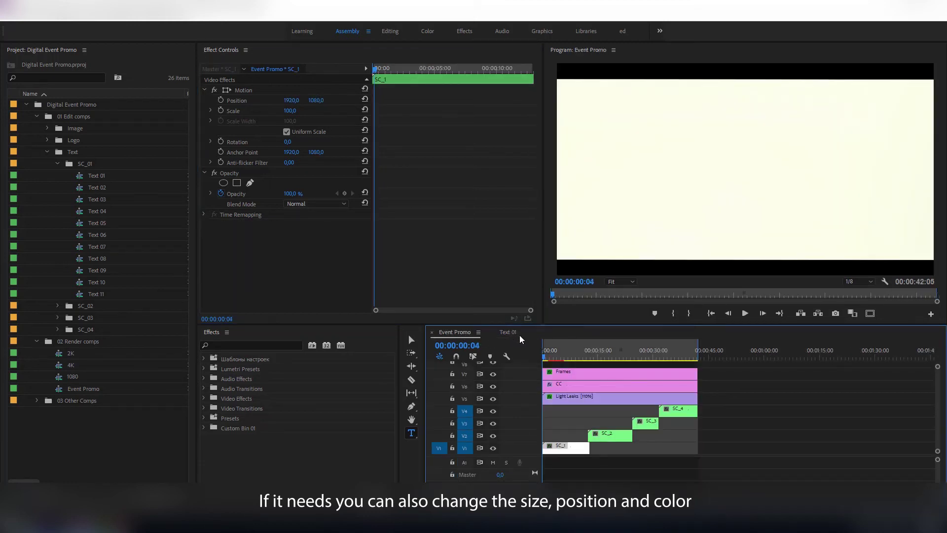
# - Play the Event Promo intro to preview the purple title under the envato logo
pyautogui.click(547, 357)
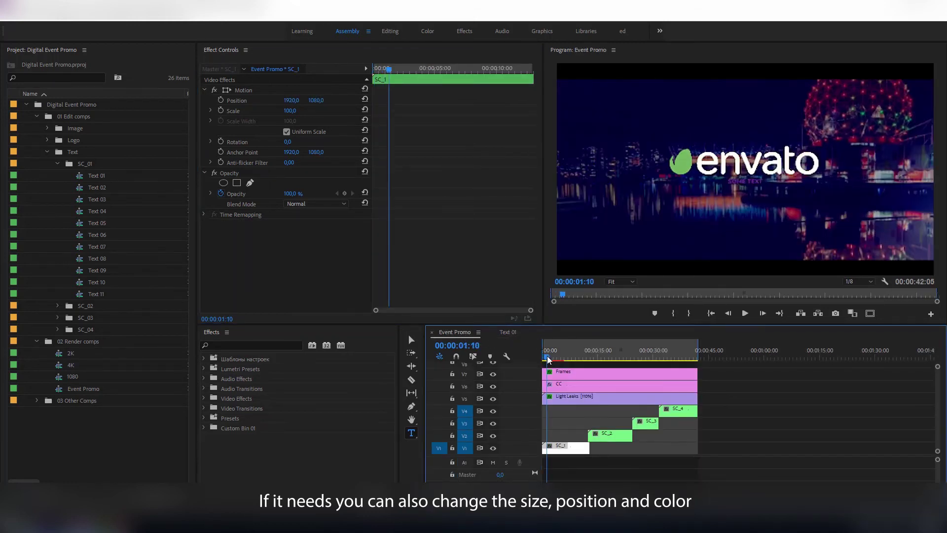
pyautogui.click(546, 356)
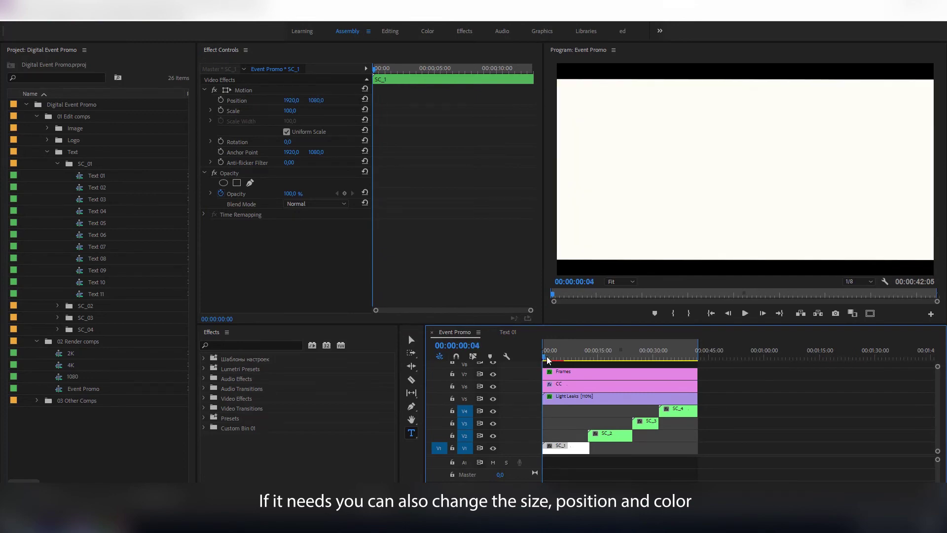
pyautogui.press('space')
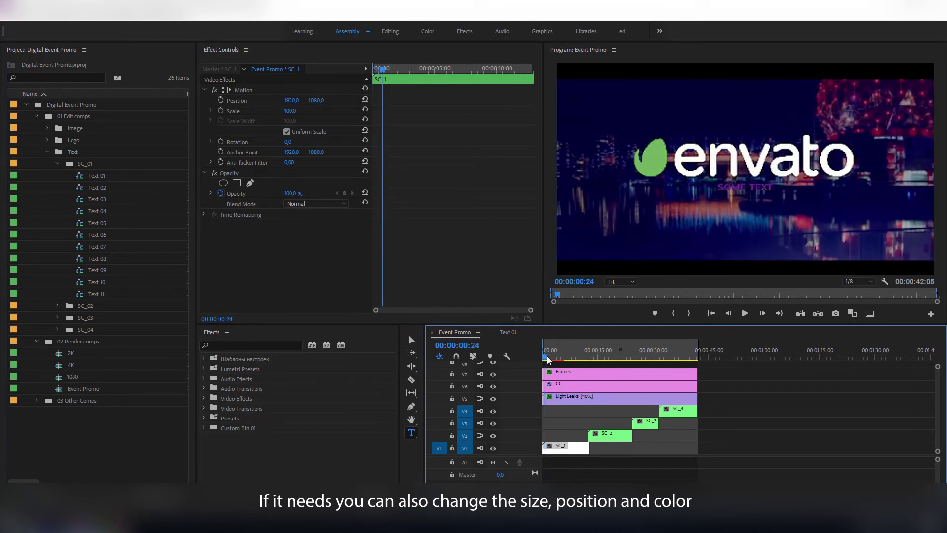
pyautogui.click(517, 335)
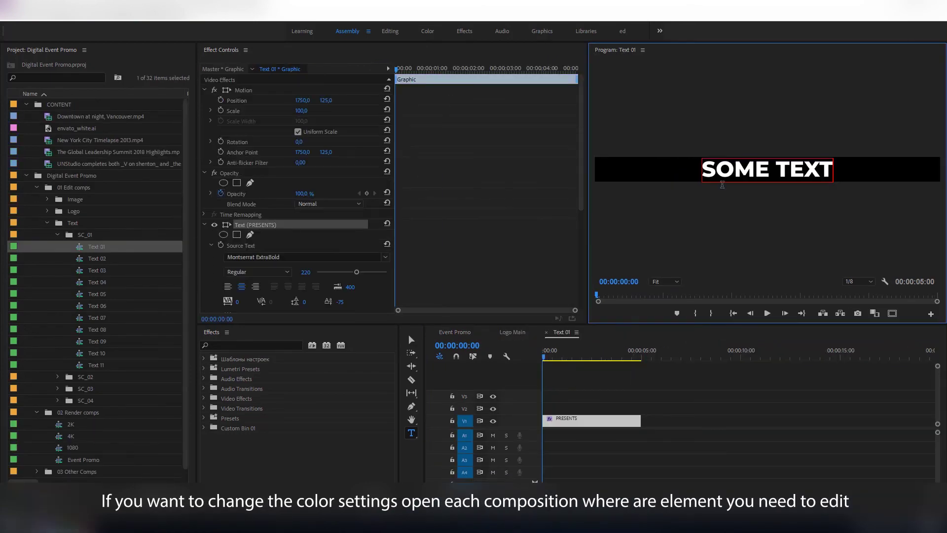
pyautogui.click(631, 380)
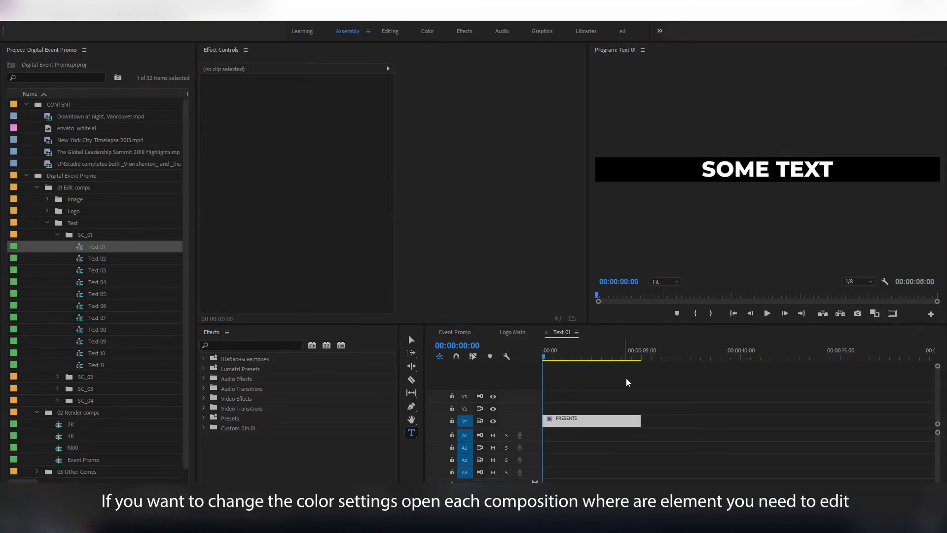
pyautogui.click(455, 333)
# - Scrub to the Conference title scene and select the Bg ramp background clip
pyautogui.click(545, 356)
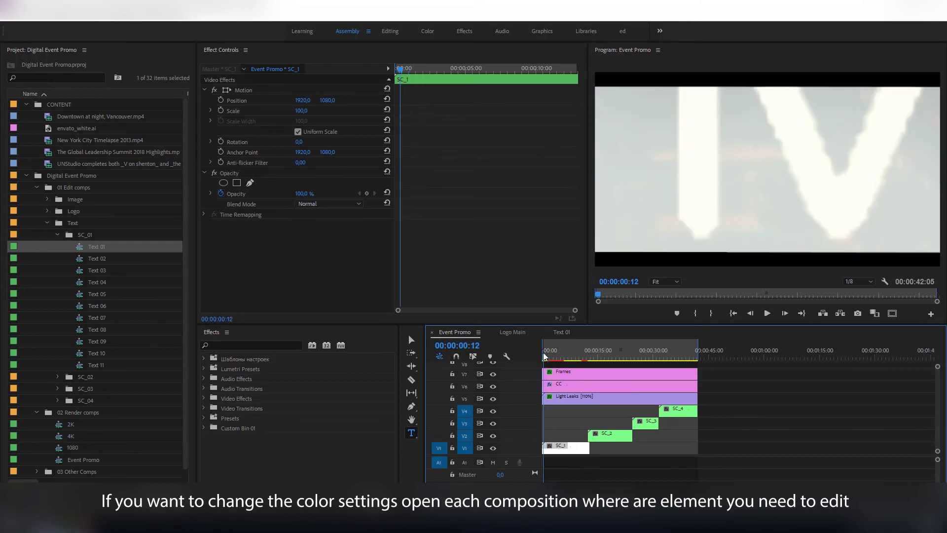
pyautogui.moveTo(545, 356); pyautogui.dragTo(546, 356)
pyautogui.moveTo(546, 356); pyautogui.dragTo(555, 358)
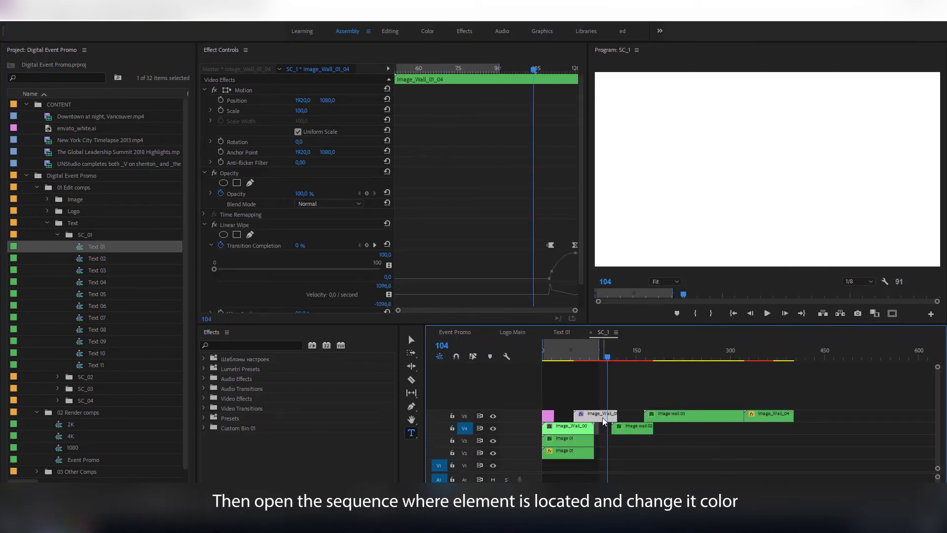
pyautogui.click(603, 418)
pyautogui.moveTo(666, 360); pyautogui.dragTo(626, 360)
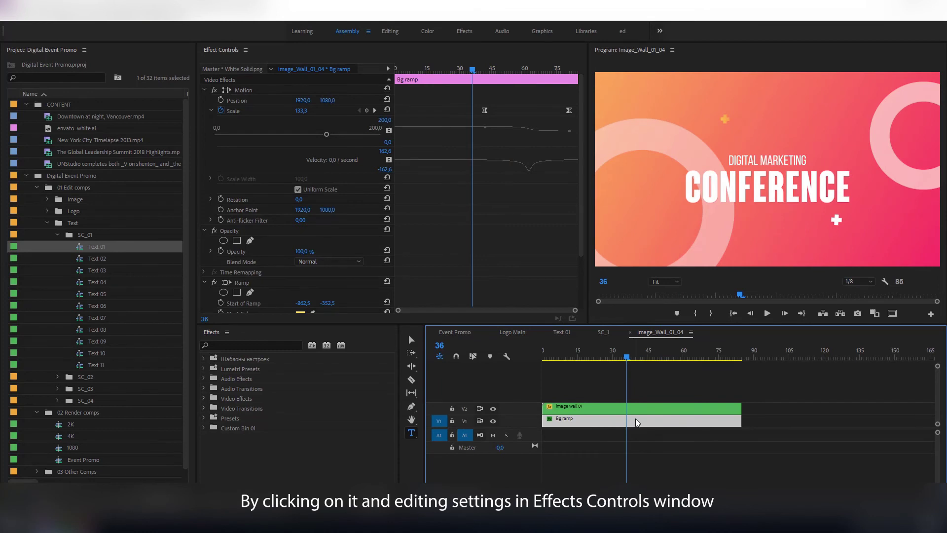
# - Set the Bg ramp's Start Color to pink F957FF
pyautogui.click(204, 90)
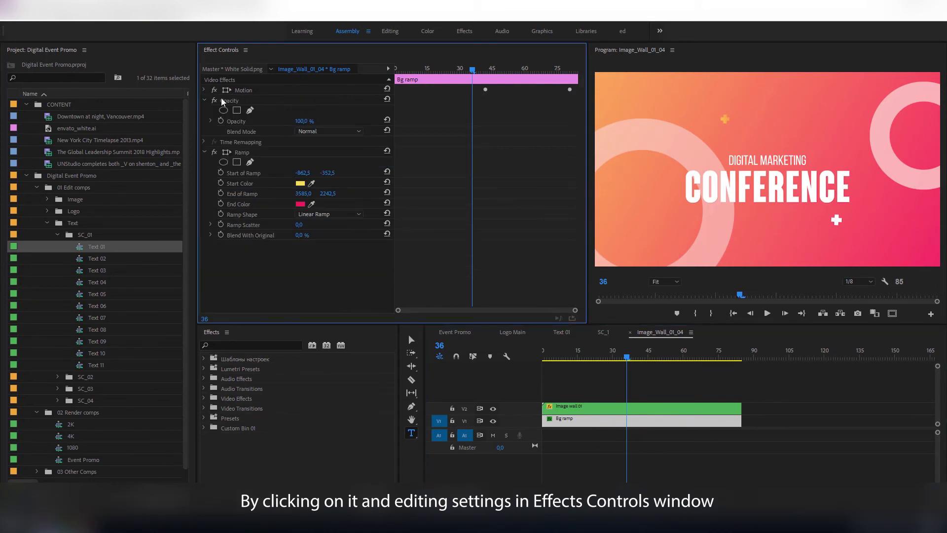
pyautogui.click(300, 183)
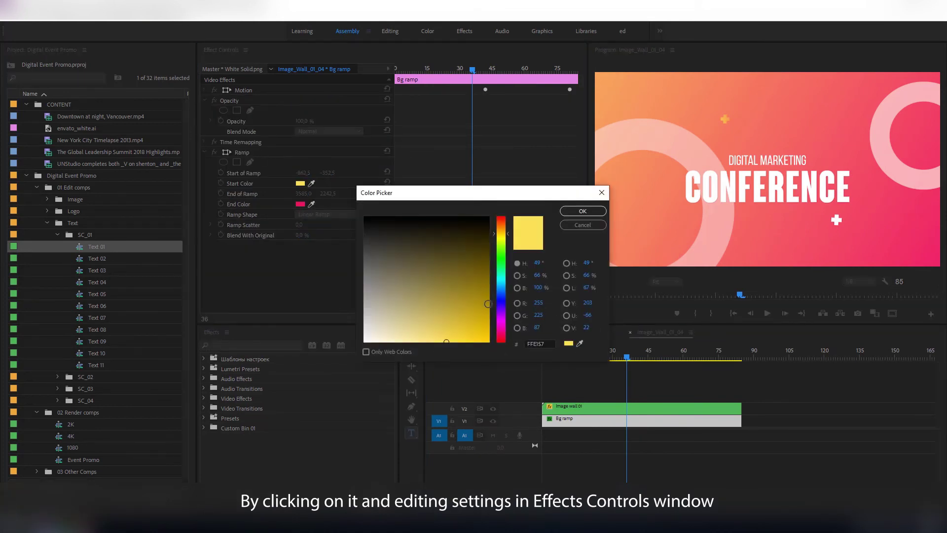
pyautogui.click(502, 316)
pyautogui.moveTo(504, 318); pyautogui.dragTo(504, 321)
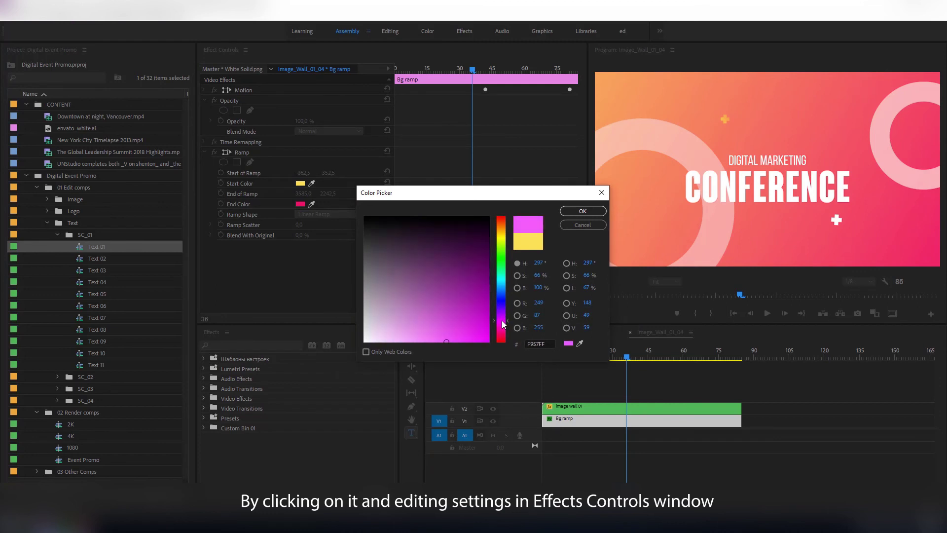
pyautogui.click(574, 215)
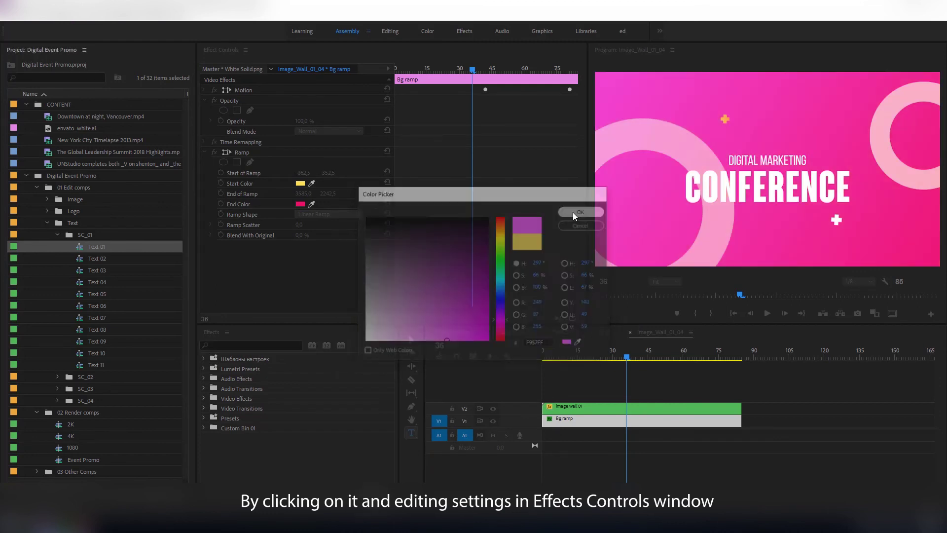
# - Shift the ramp's End Color to a deeper pinkish red and open the Image wall 01 sequence
pyautogui.click(300, 204)
pyautogui.moveTo(504, 340); pyautogui.dragTo(501, 341)
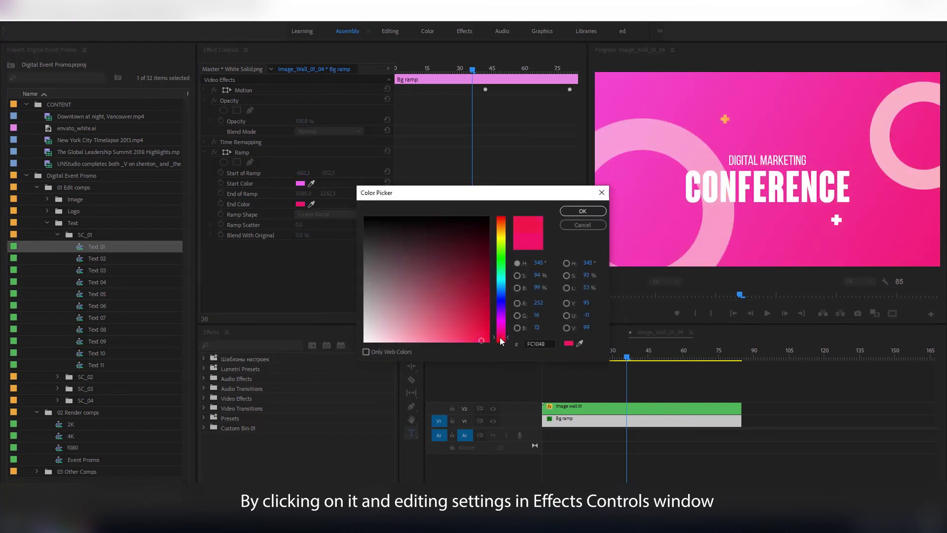
pyautogui.click(572, 214)
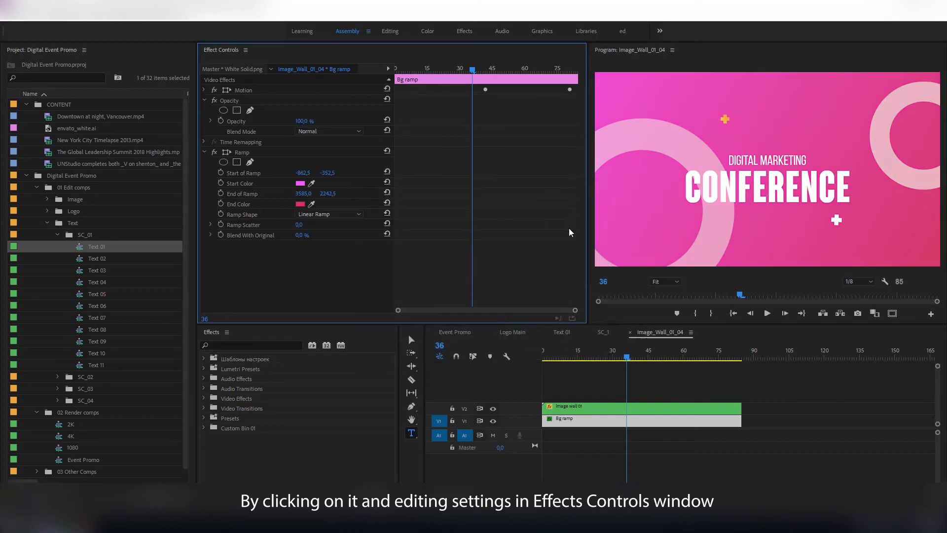
pyautogui.doubleClick(577, 406)
pyautogui.click(589, 418)
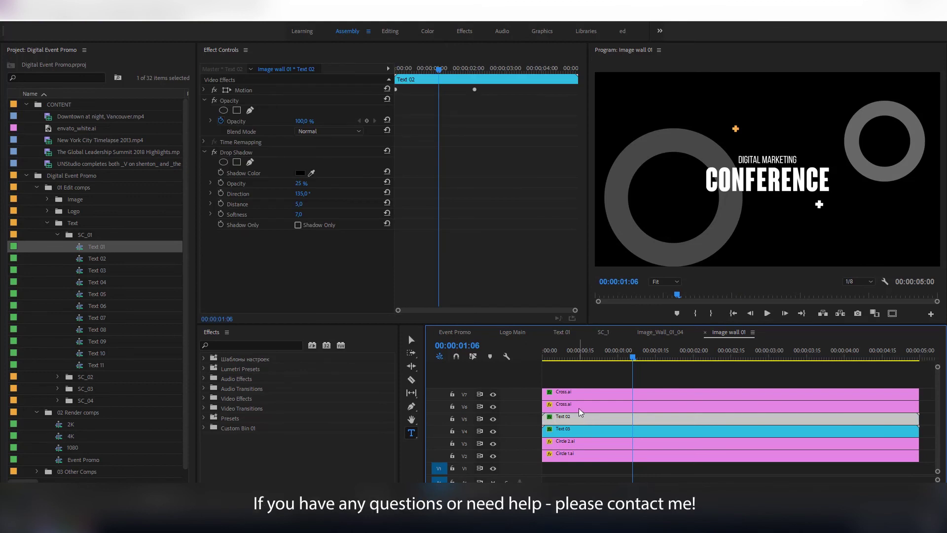
# - Set the upper Cross.ai clip's Ramp Start Color to white FFFFFF, then return to Event Promo
pyautogui.click(579, 408)
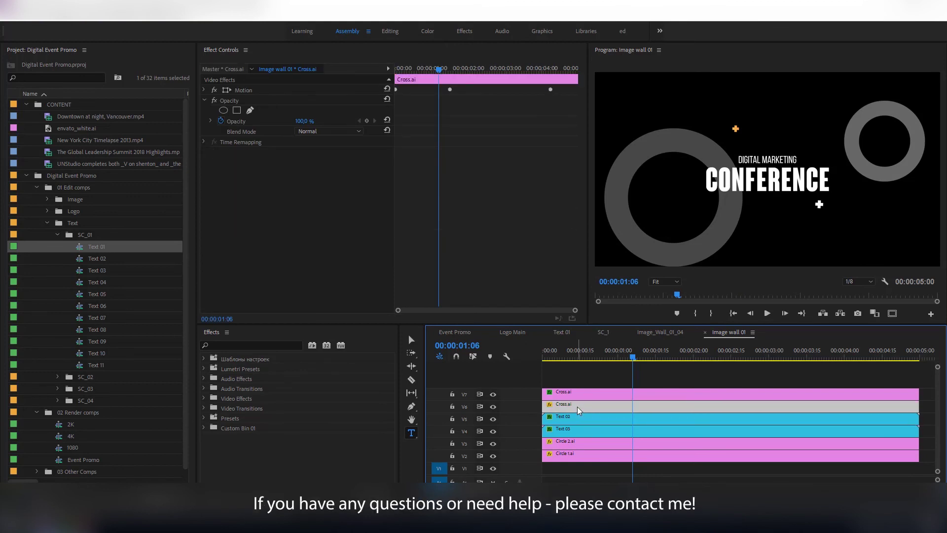
pyautogui.click(565, 394)
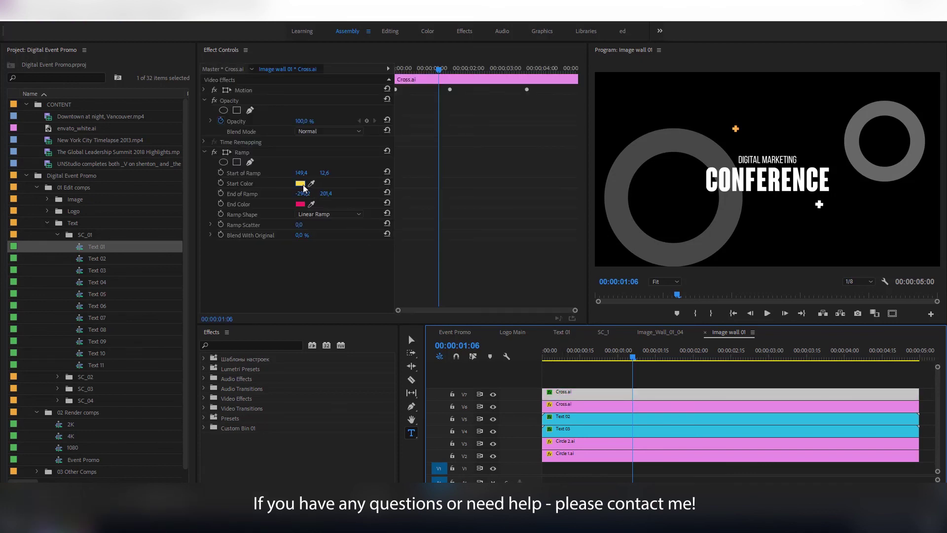
pyautogui.click(301, 184)
pyautogui.moveTo(374, 293); pyautogui.dragTo(354, 353)
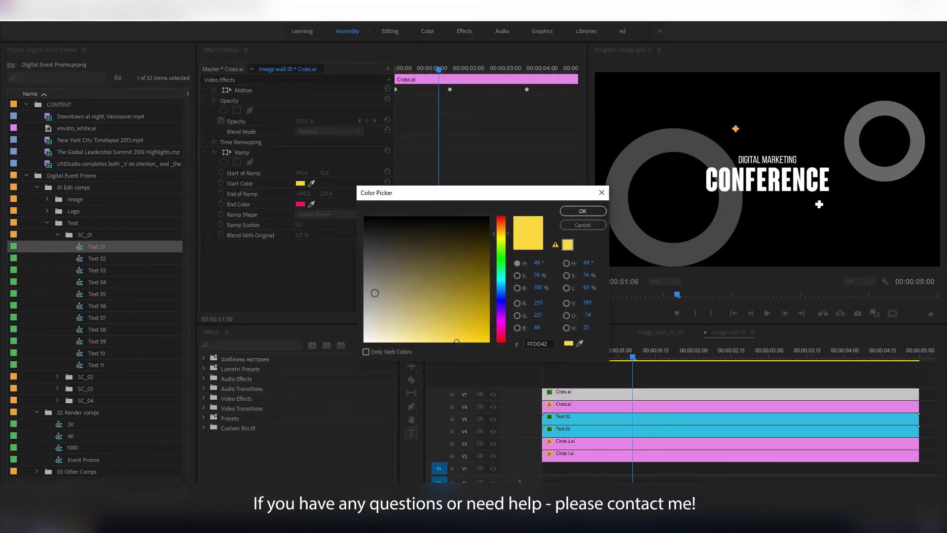
pyautogui.click(583, 211)
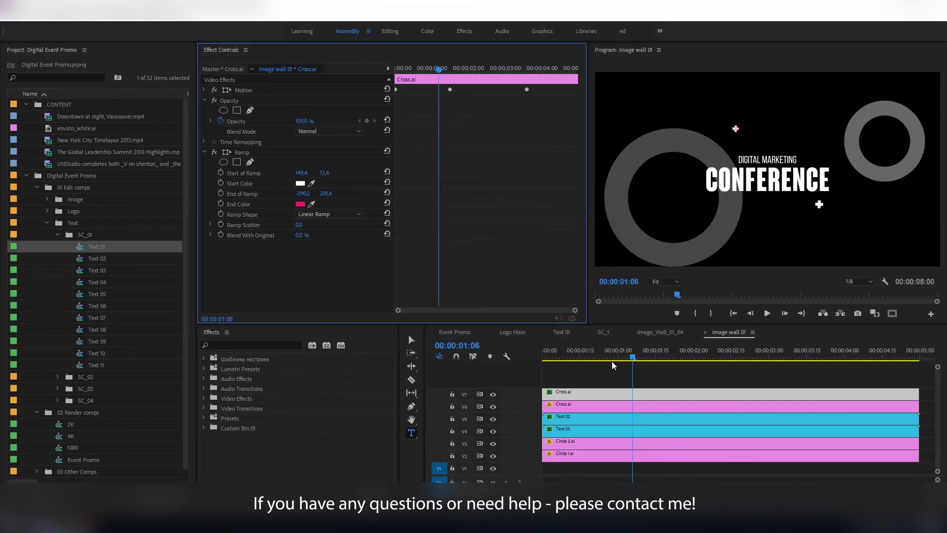
pyautogui.click(456, 332)
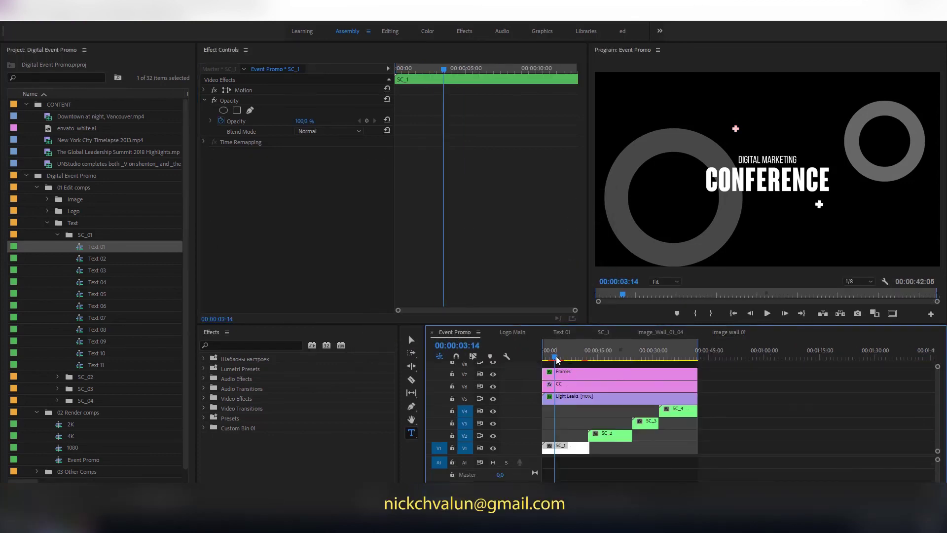
# - Scrub to the BIGGEST EVENT scene, drill into SC_1 and Image wall 02, and select the Tint layer
pyautogui.moveTo(558, 360); pyautogui.dragTo(566, 361)
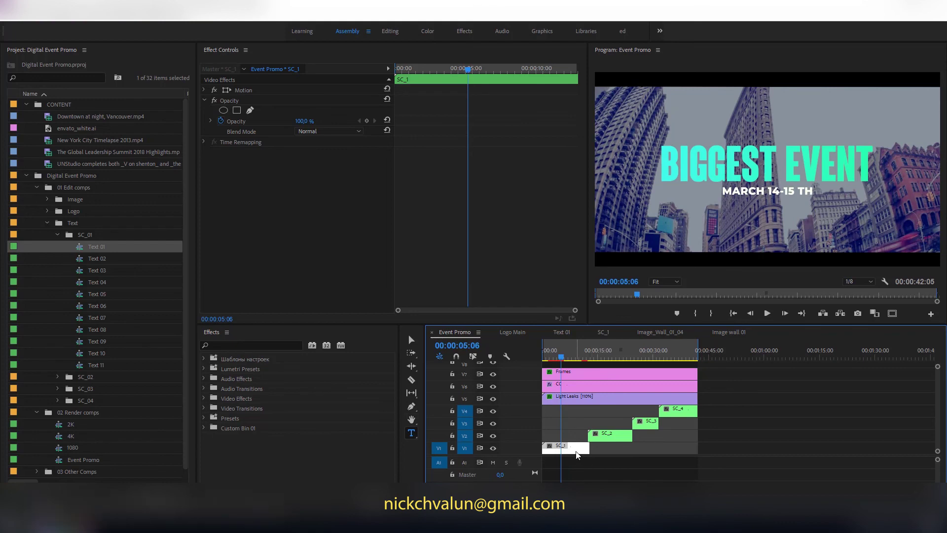
pyautogui.doubleClick(575, 448)
pyautogui.doubleClick(632, 428)
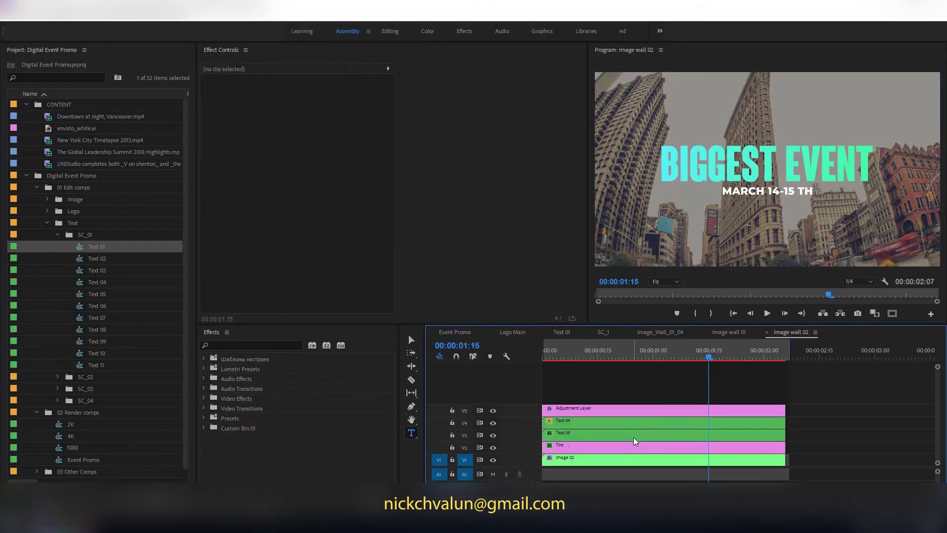
pyautogui.click(608, 445)
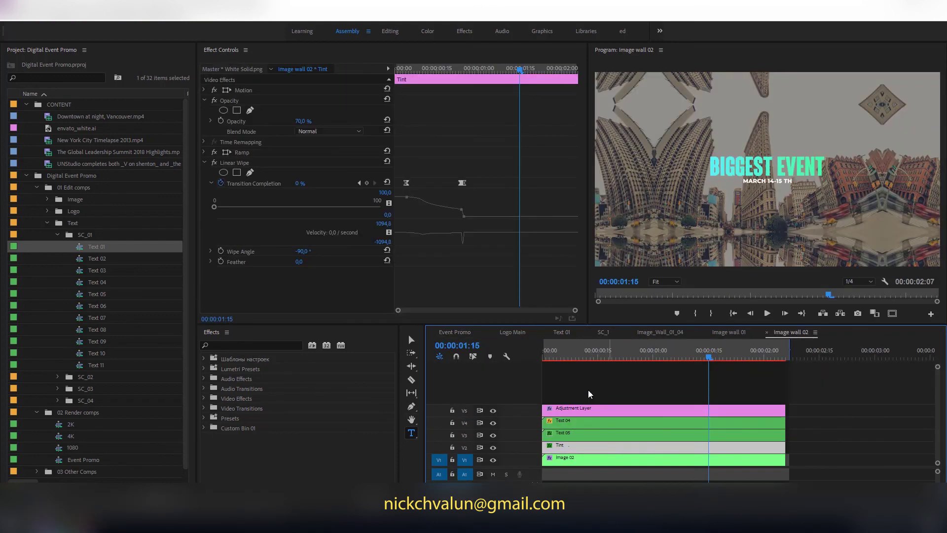